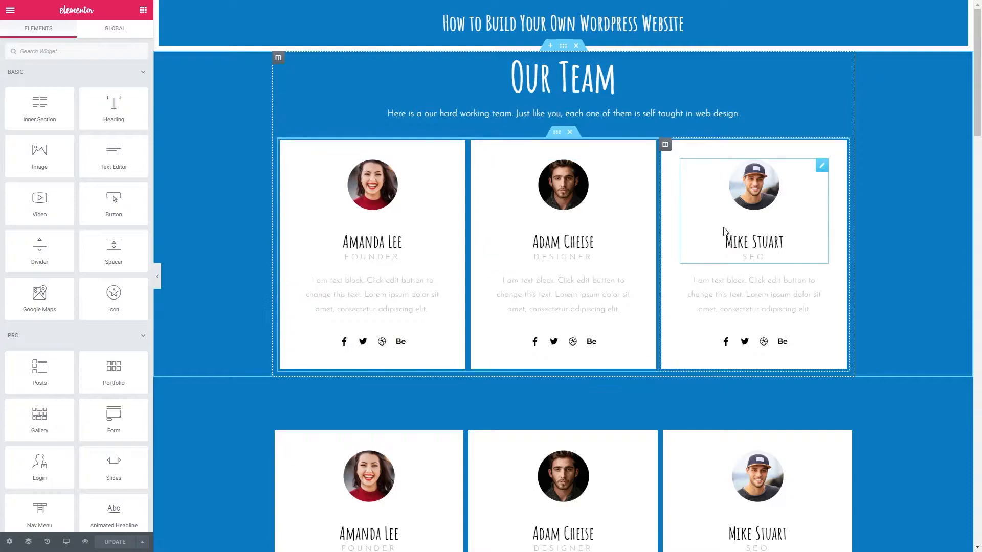
Add a heading above the middle team member's photo in the second team section and set its text color to #54595F.
scroll(874, 188, down, 5)
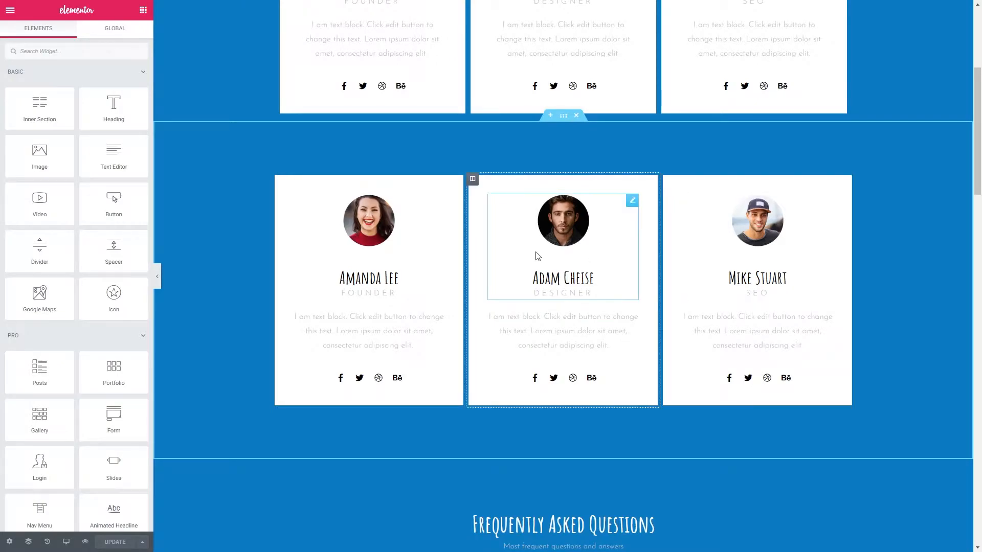
scroll(538, 255, up, 5)
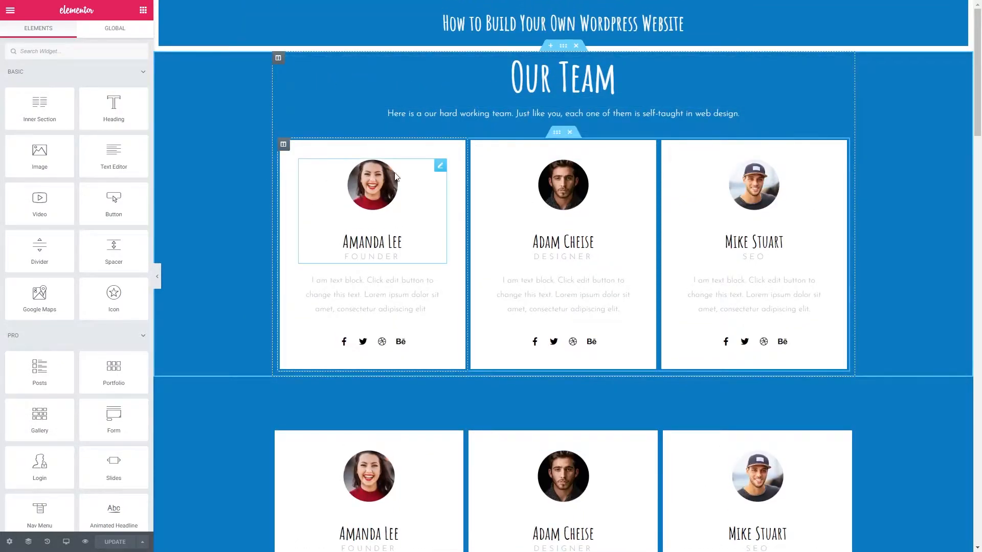
scroll(708, 210, down, 3)
scroll(708, 210, down, 3)
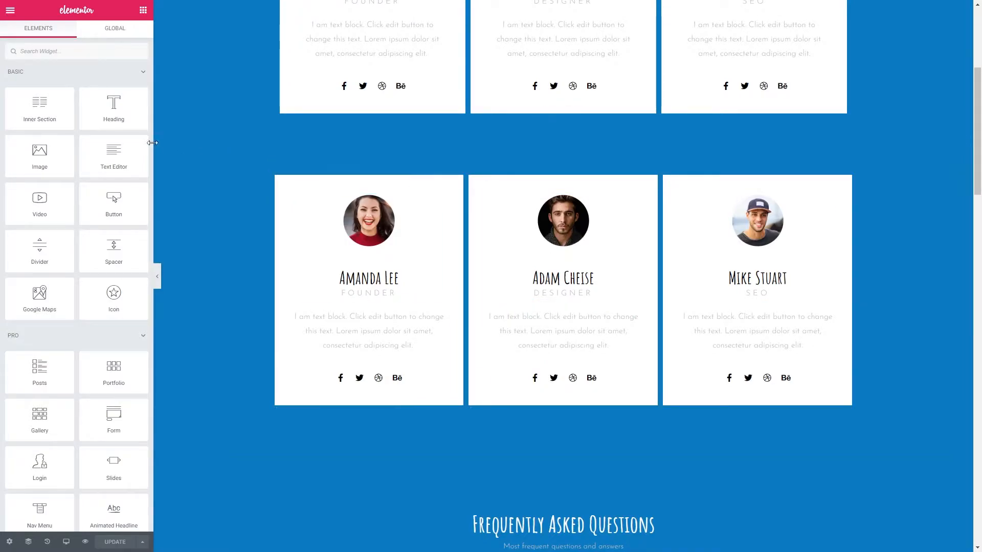
drag(105, 106, 563, 194)
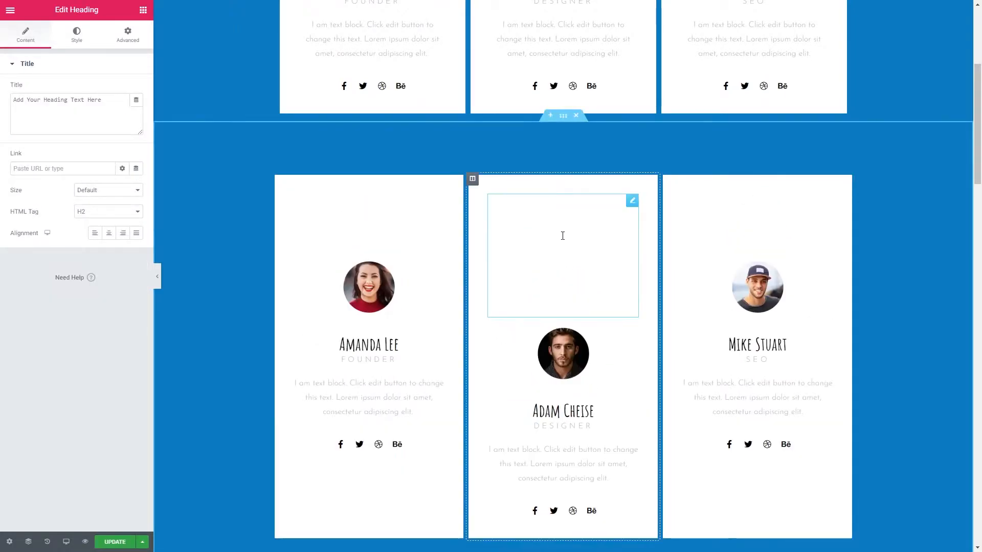
click(77, 34)
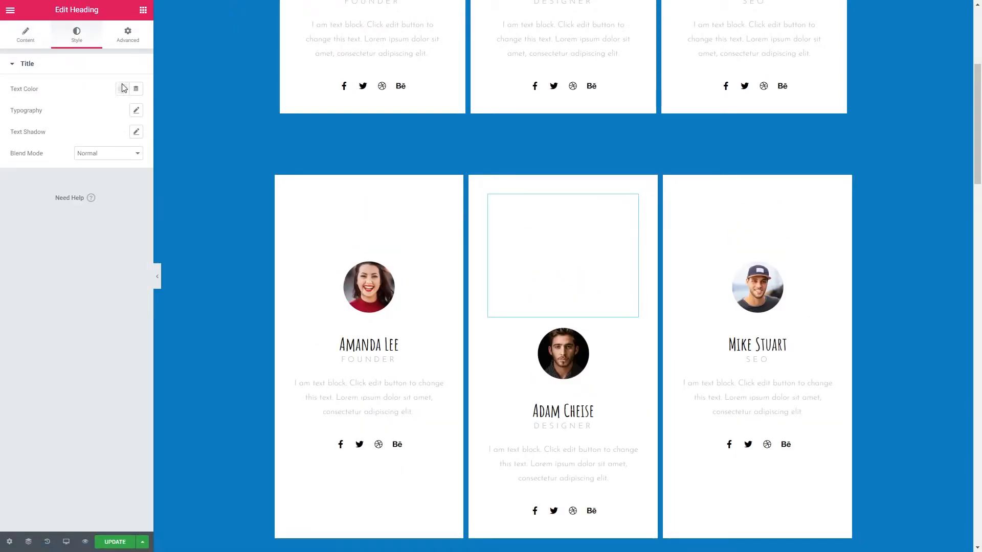
click(123, 87)
click(86, 112)
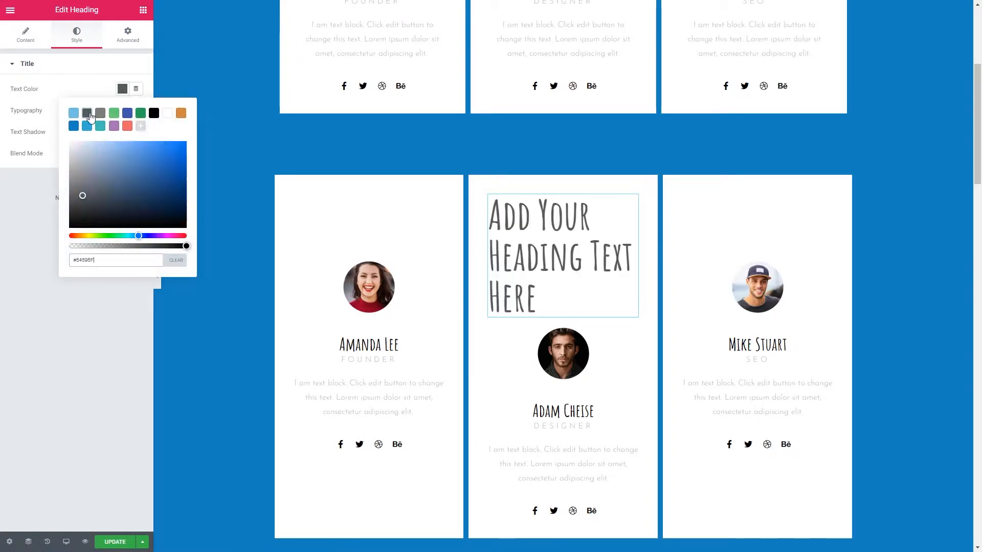
click(85, 320)
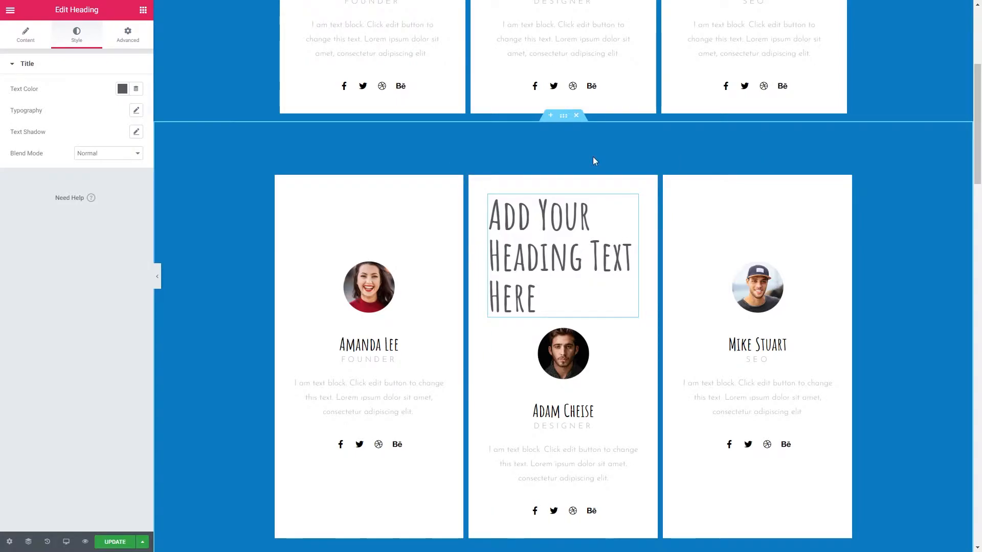
Add a text editor widget between the new heading and the photo in the middle card of the second team section.
scroll(576, 234, up, 5)
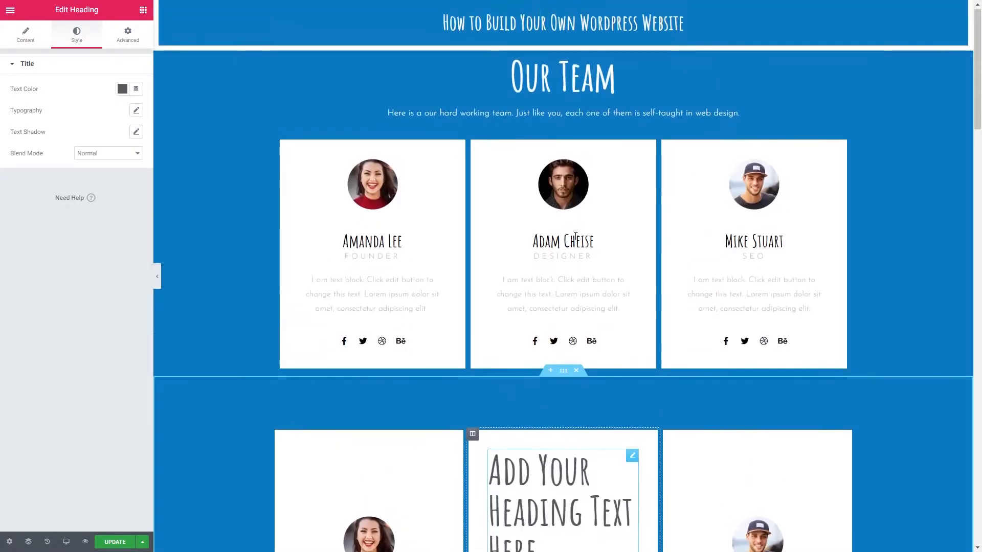
scroll(576, 235, down, 3)
click(147, 14)
drag(110, 156, 557, 386)
scroll(572, 359, down, 2)
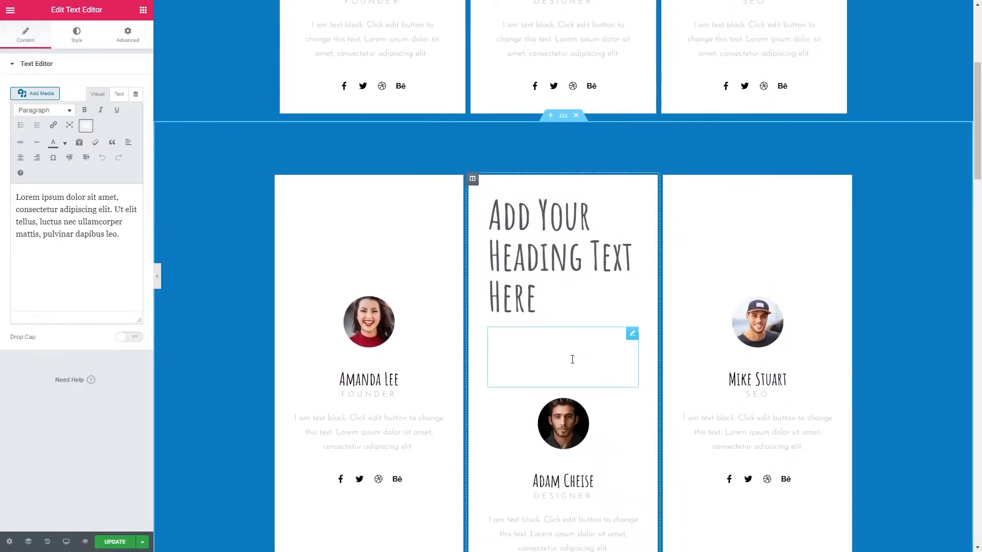
Delete the added text editor and heading widgets from the middle team card.
right_click(633, 337)
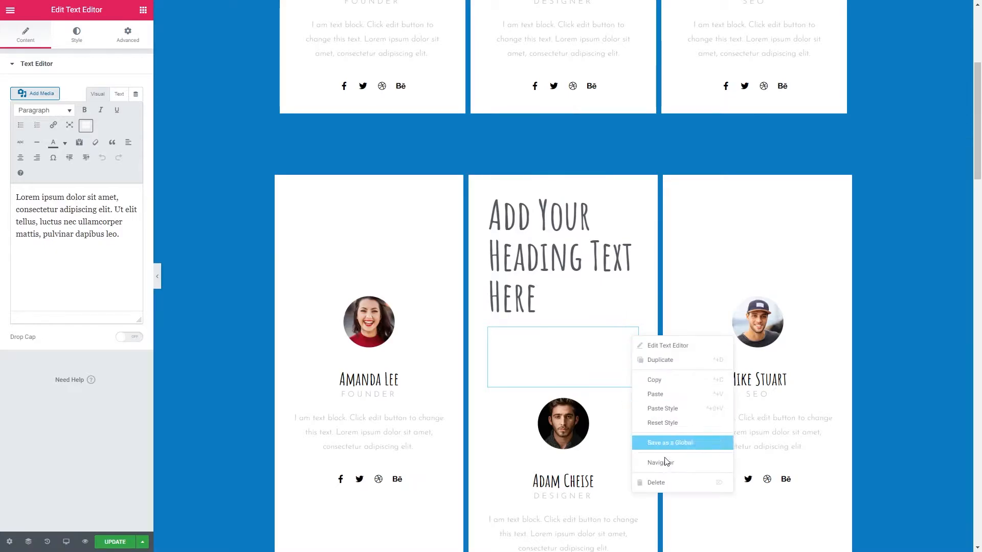
click(658, 480)
right_click(632, 213)
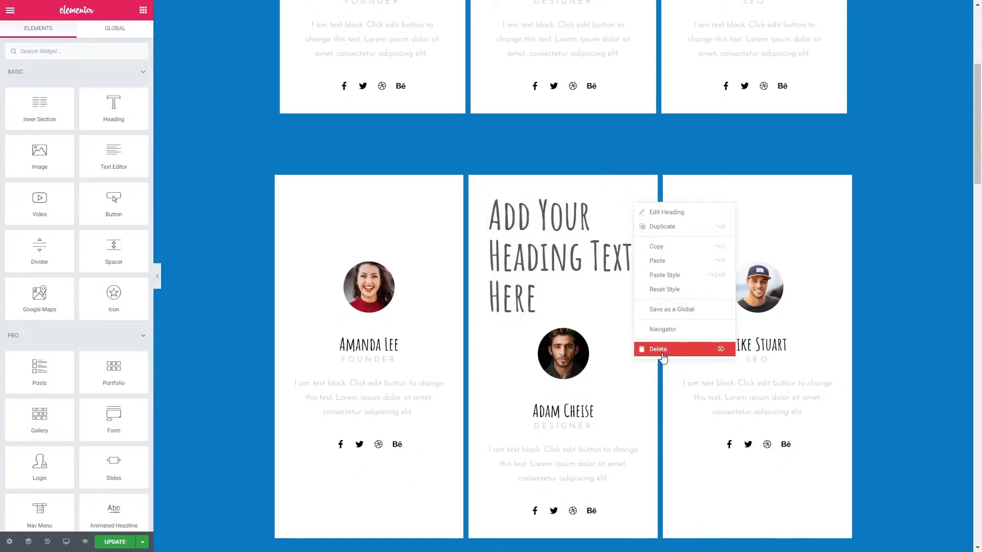
click(658, 349)
Try a heading above the first question in the teal FAQ section's first column, and delete it again.
scroll(532, 223, down, 8)
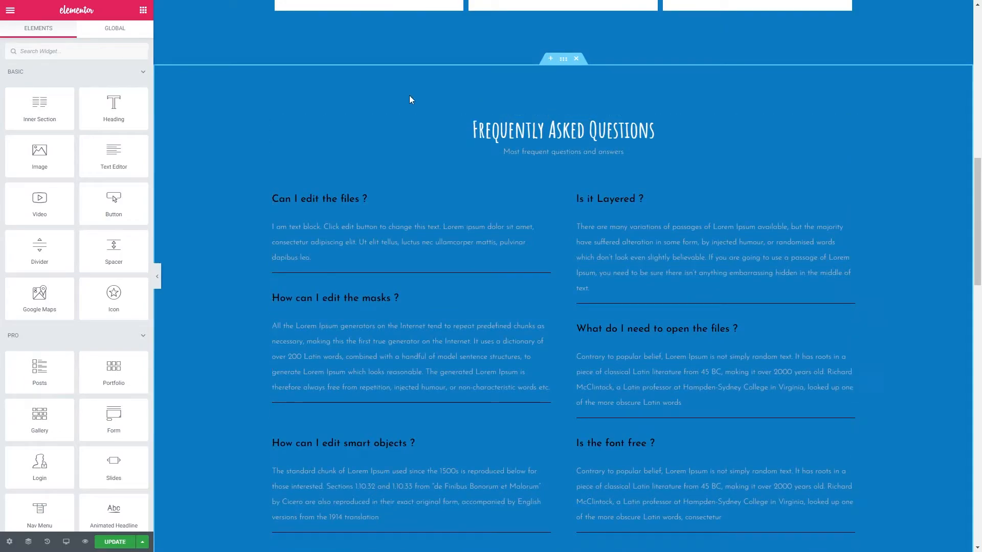
scroll(537, 90, down, 1)
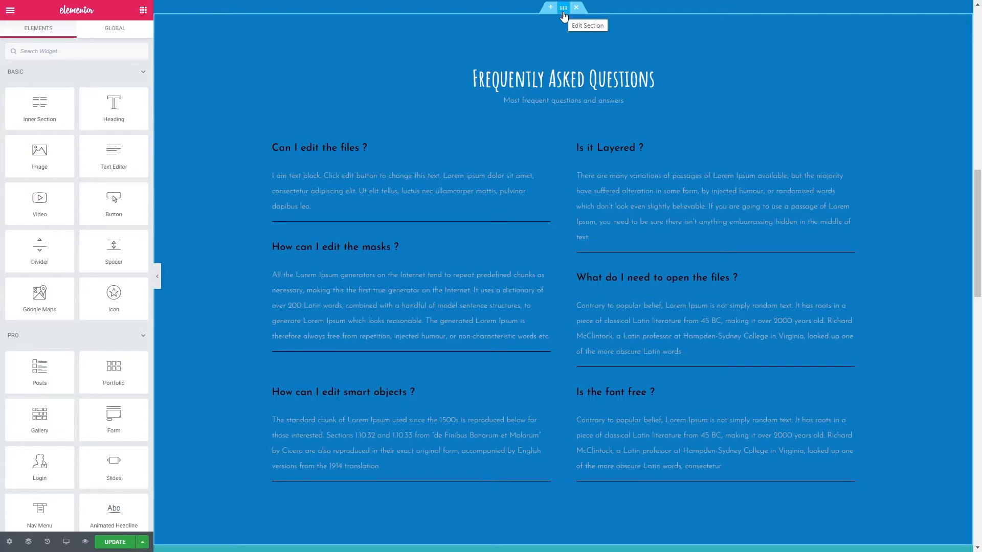
scroll(560, 37, down, 9)
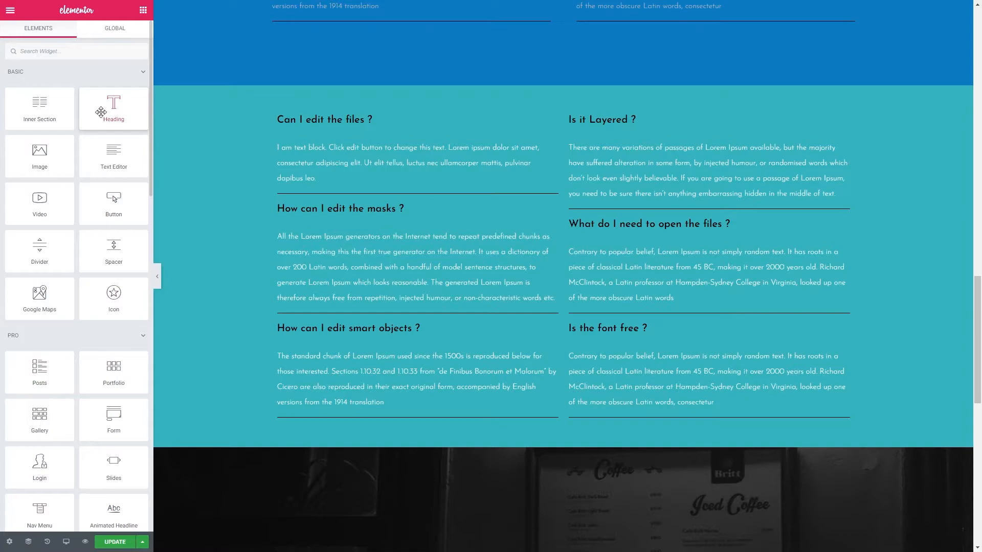
drag(101, 110, 349, 122)
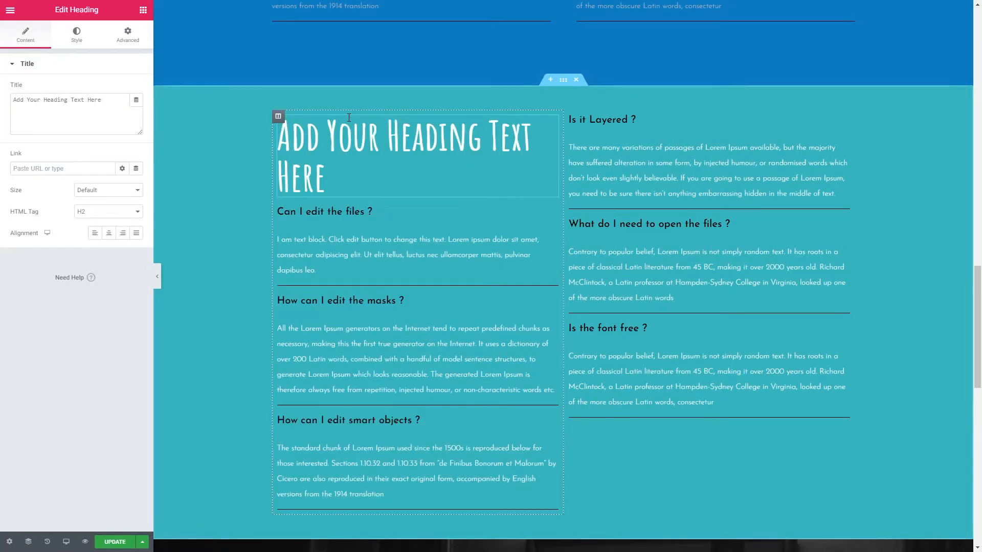
right_click(553, 125)
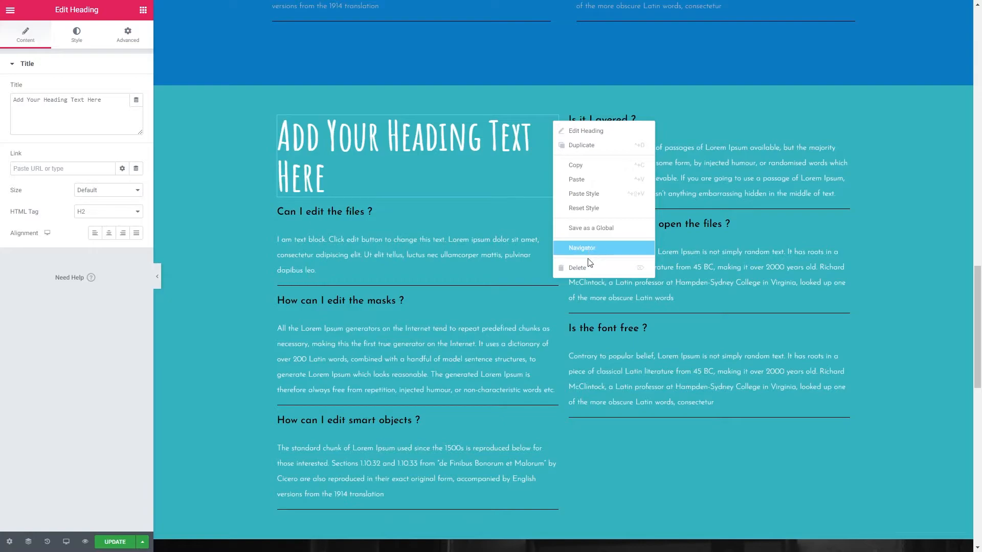
click(588, 262)
Insert an inner section below the questions in the blue FAQ section and place a heading in its first column.
scroll(392, 348, up, 5)
scroll(391, 346, up, 2)
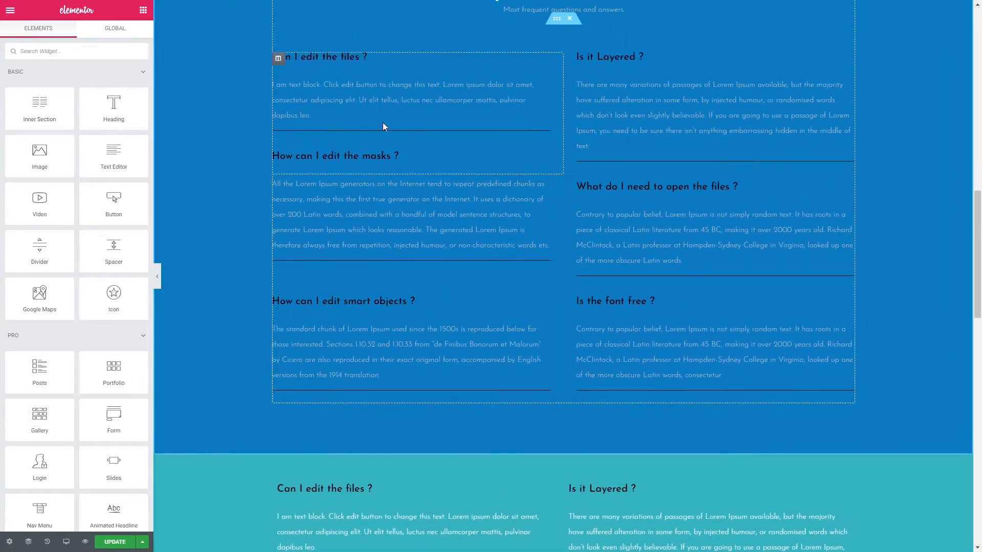
scroll(410, 203, down, 1)
scroll(411, 203, down, 3)
drag(39, 109, 438, 246)
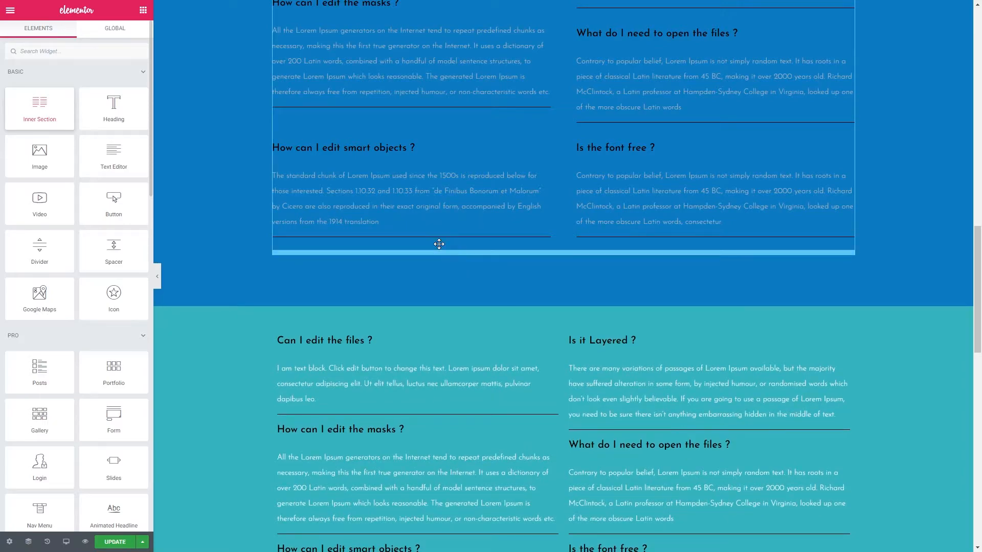
click(138, 10)
drag(113, 107, 366, 272)
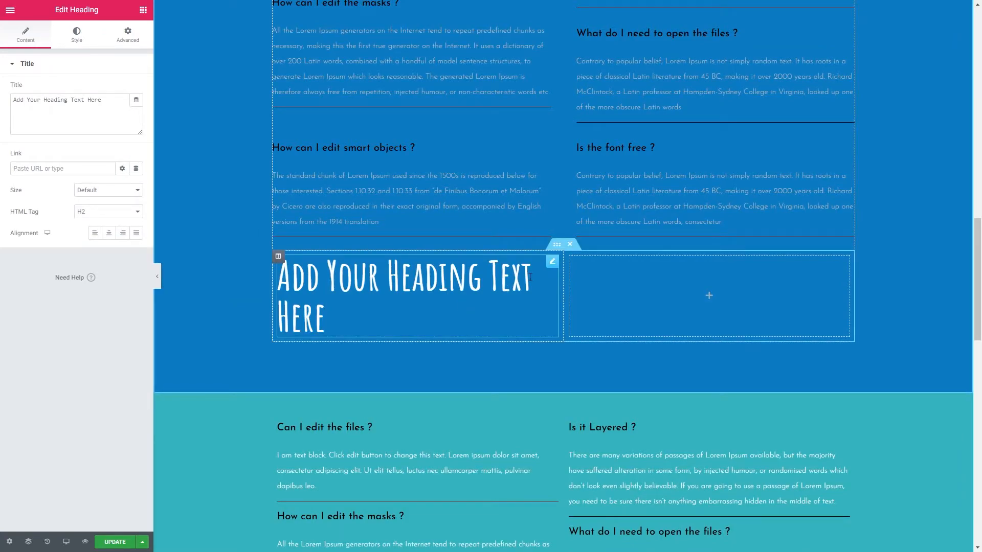
Preview the dark section with the client logos with the editor panel hidden, and show the panel again.
scroll(530, 277, down, 14)
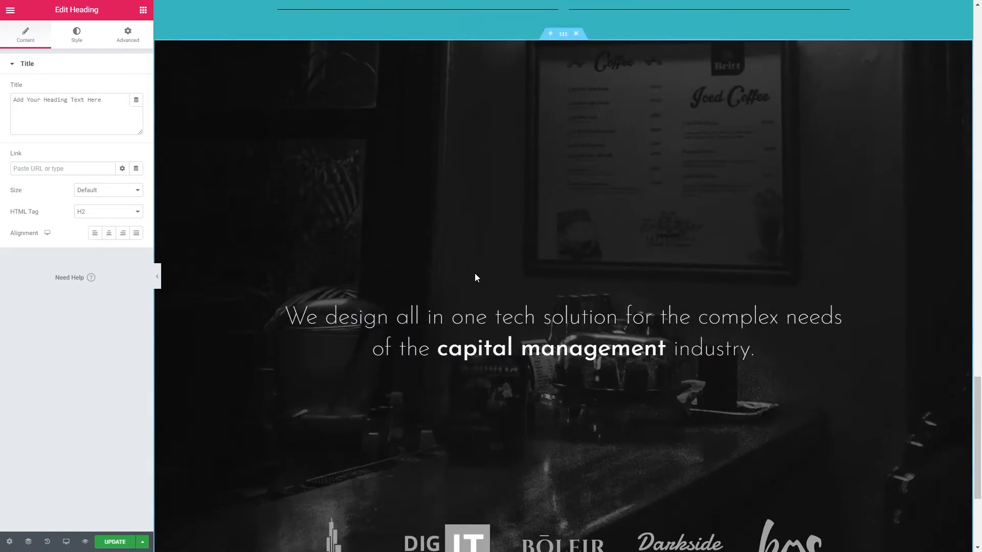
scroll(475, 278, down, 2)
scroll(463, 250, up, 1)
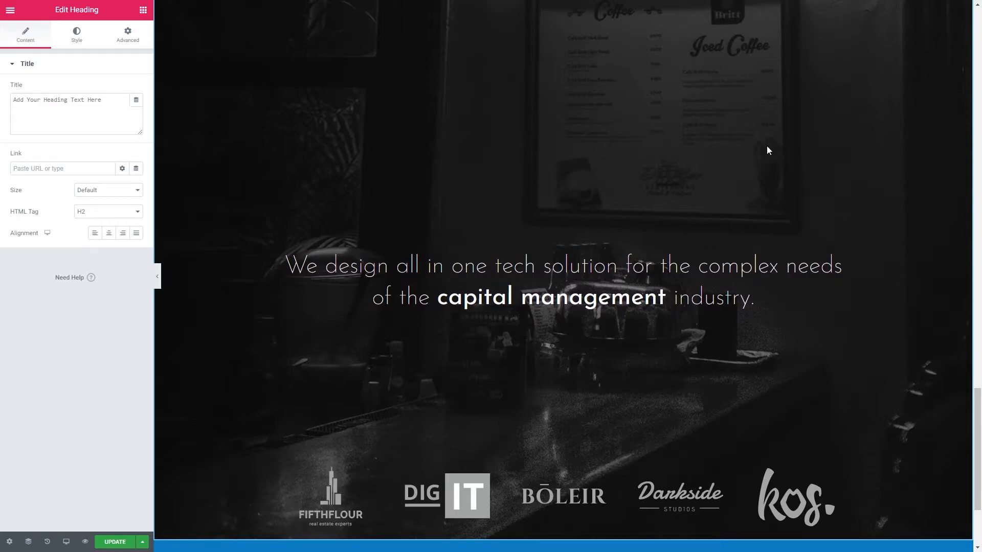
scroll(230, 281, up, 1)
click(158, 277)
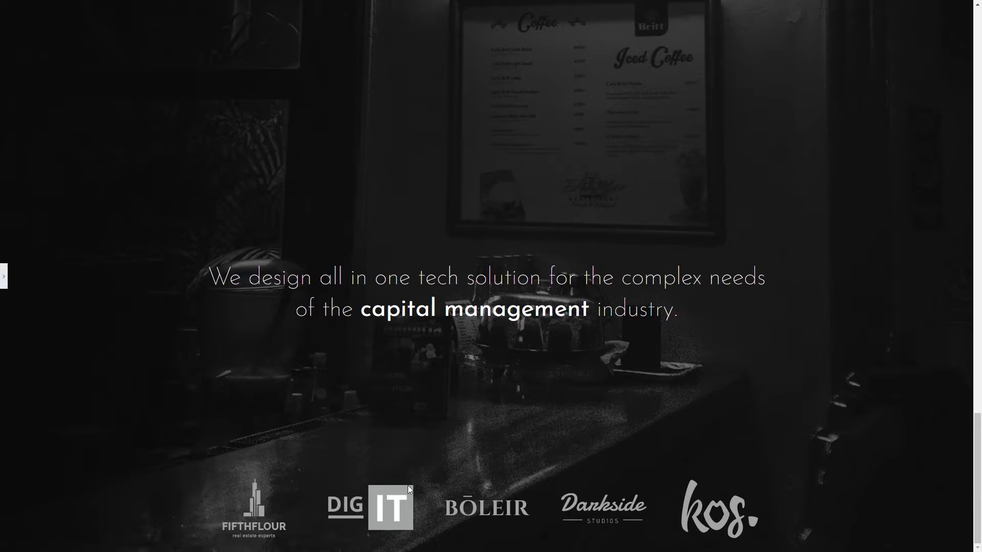
click(4, 275)
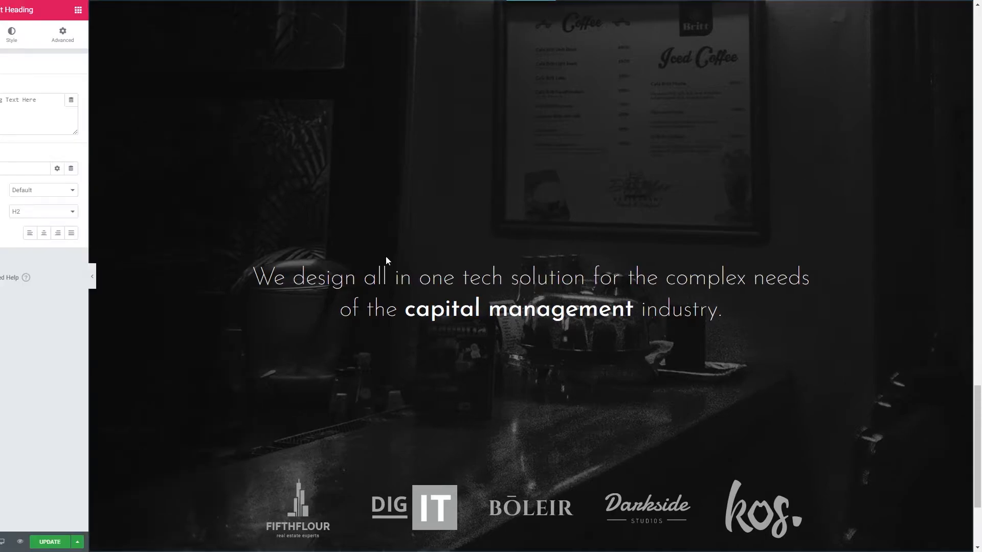
Add an image widget between the tagline and the logo row and set its image to darkside.png from the media library.
scroll(649, 223, down, 2)
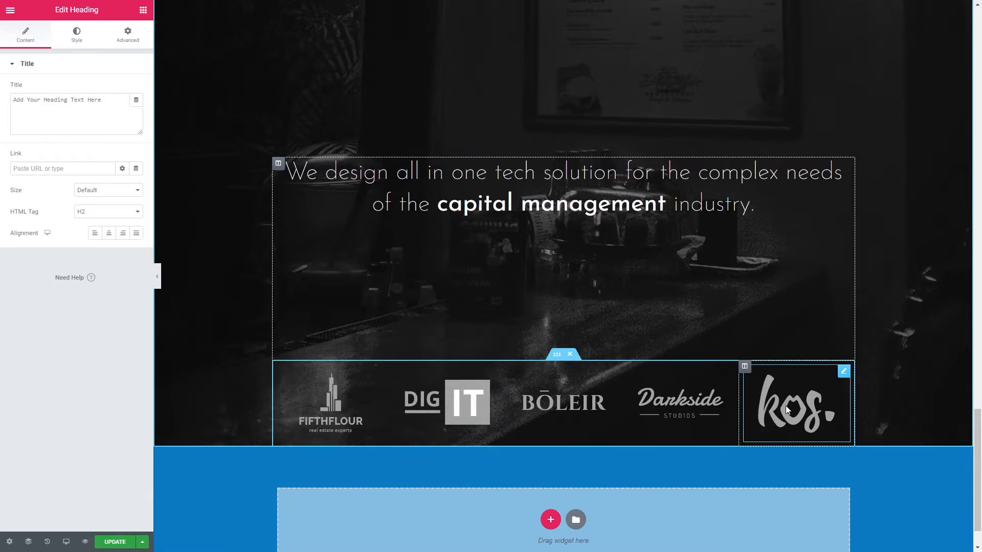
click(143, 10)
drag(39, 154, 371, 305)
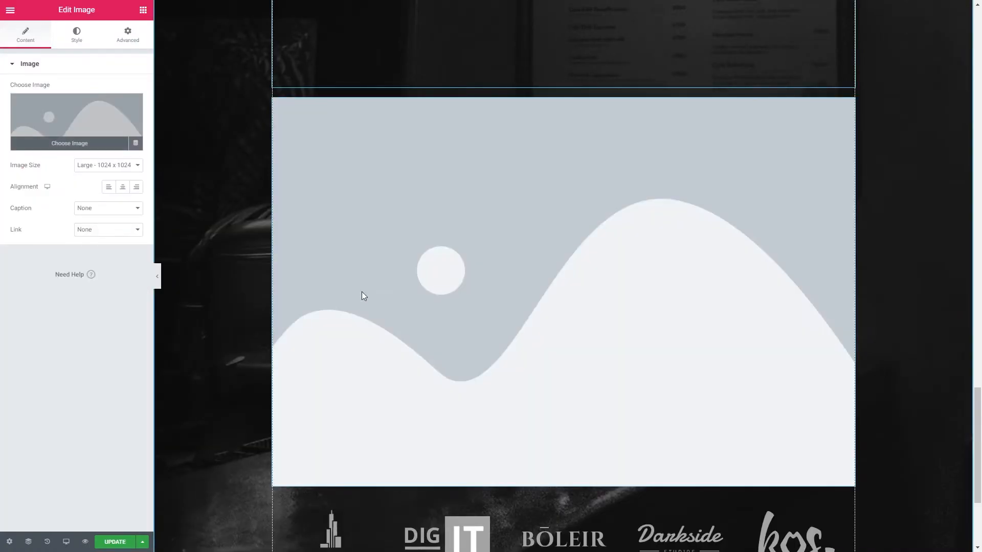
click(99, 120)
click(276, 143)
click(370, 136)
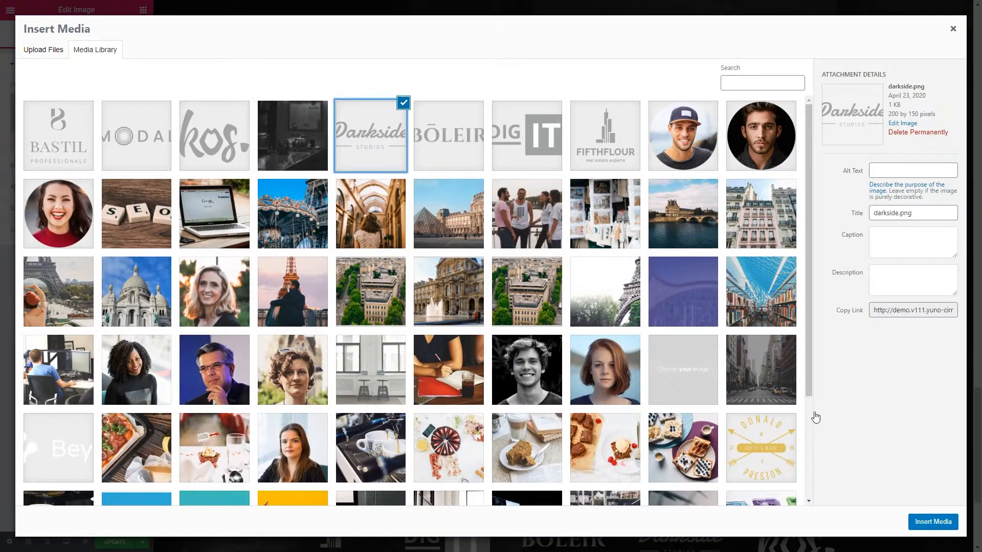
click(933, 521)
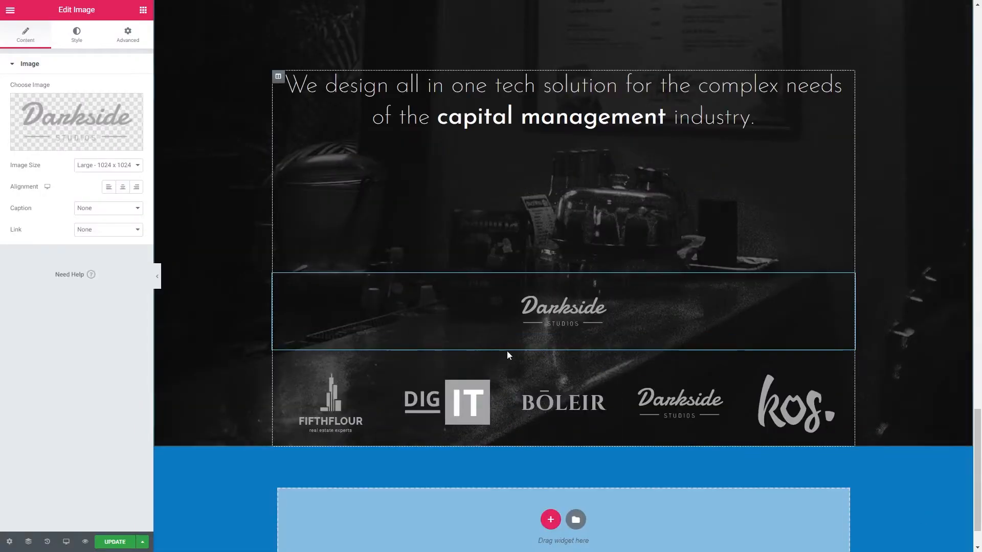
Add a second image widget below the standalone Darkside logo and set its image to the Bōleir logo.
click(142, 11)
drag(39, 153, 616, 337)
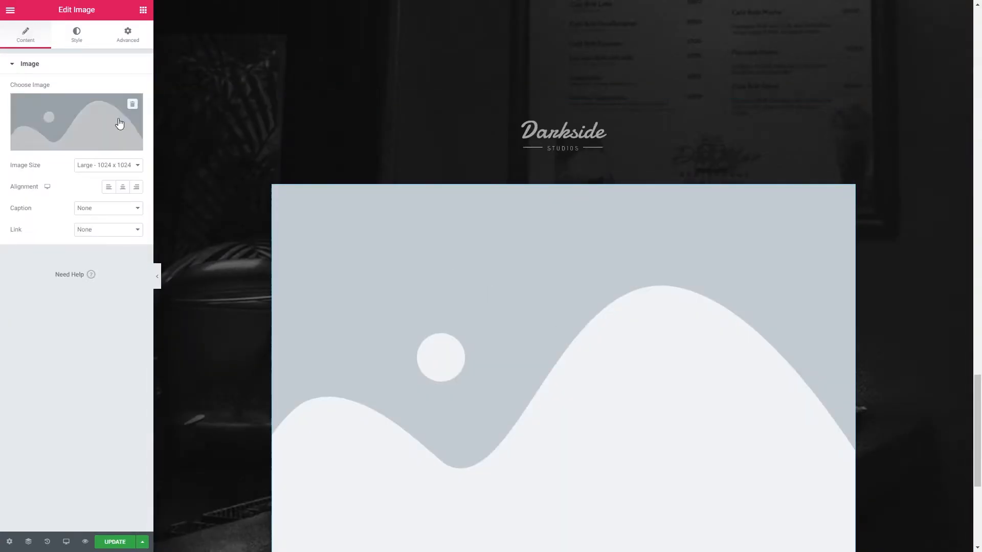
click(132, 135)
click(443, 146)
click(931, 521)
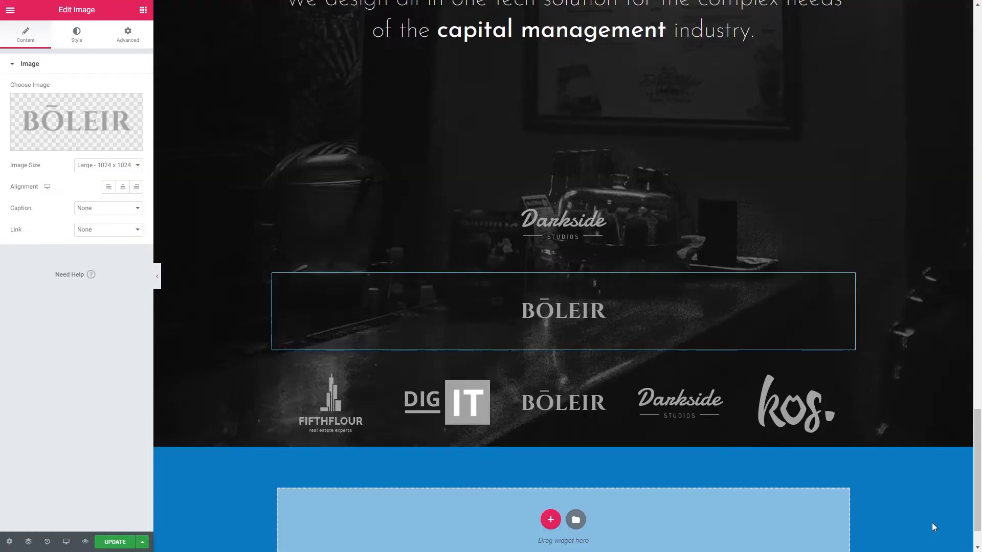
Insert an inner section between the standalone Bōleir logo and the logo row, and expand it to four columns.
click(143, 10)
drag(56, 92, 567, 346)
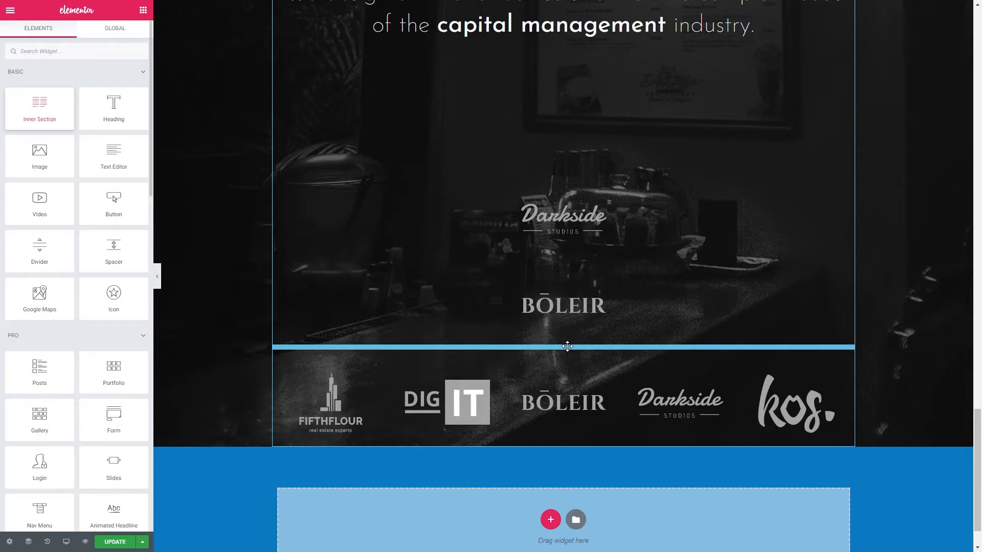
right_click(567, 345)
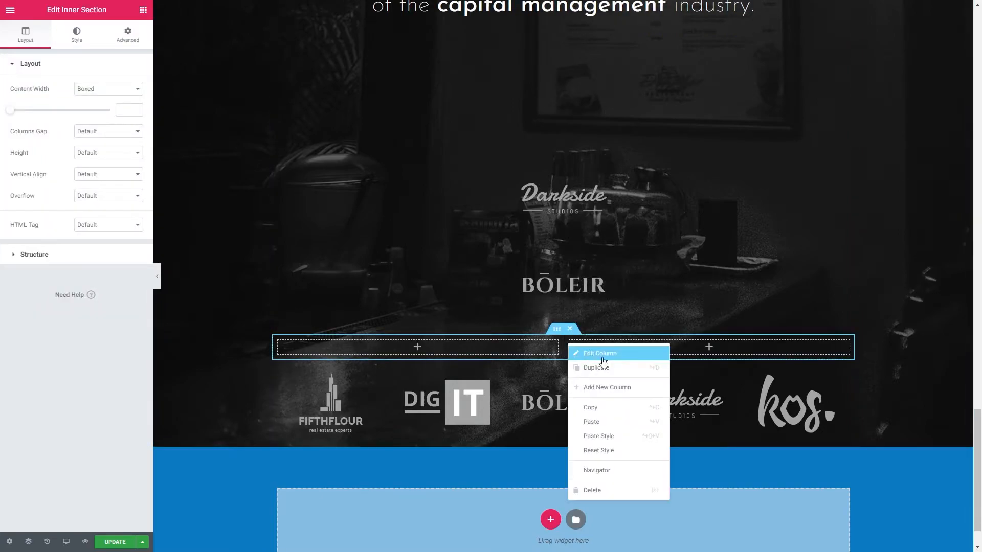
click(619, 386)
right_click(665, 341)
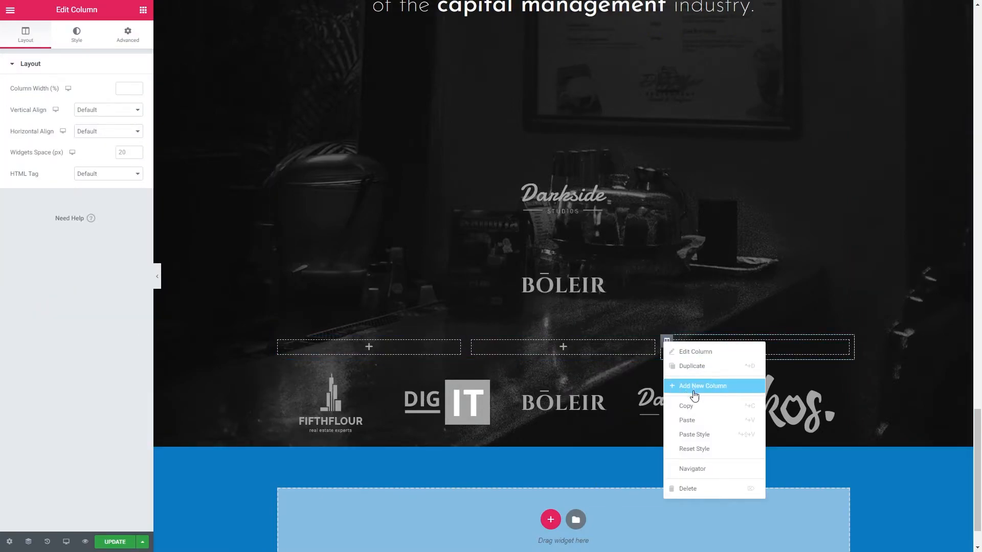
click(683, 382)
Add an image widget to the first column of the new four-column inner section.
click(143, 10)
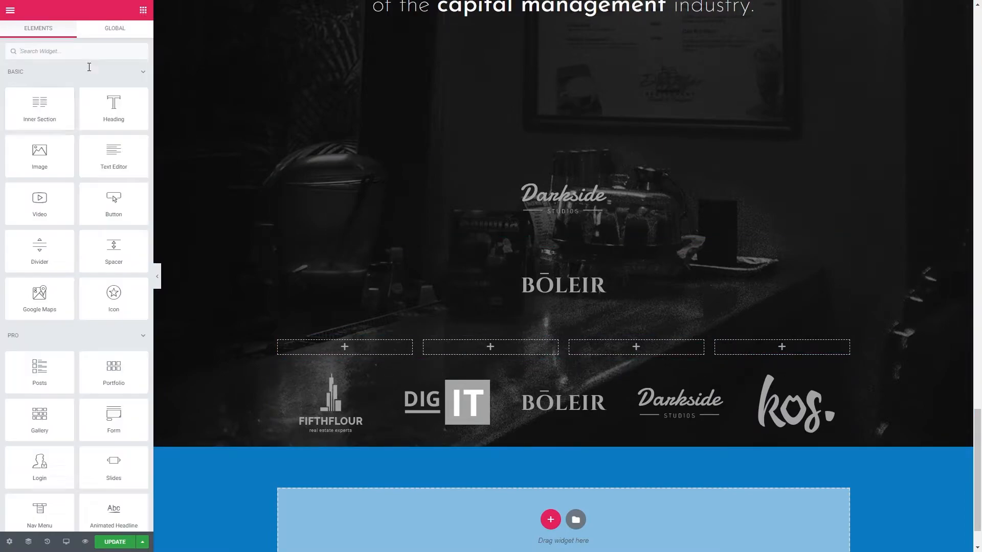
drag(41, 152, 370, 346)
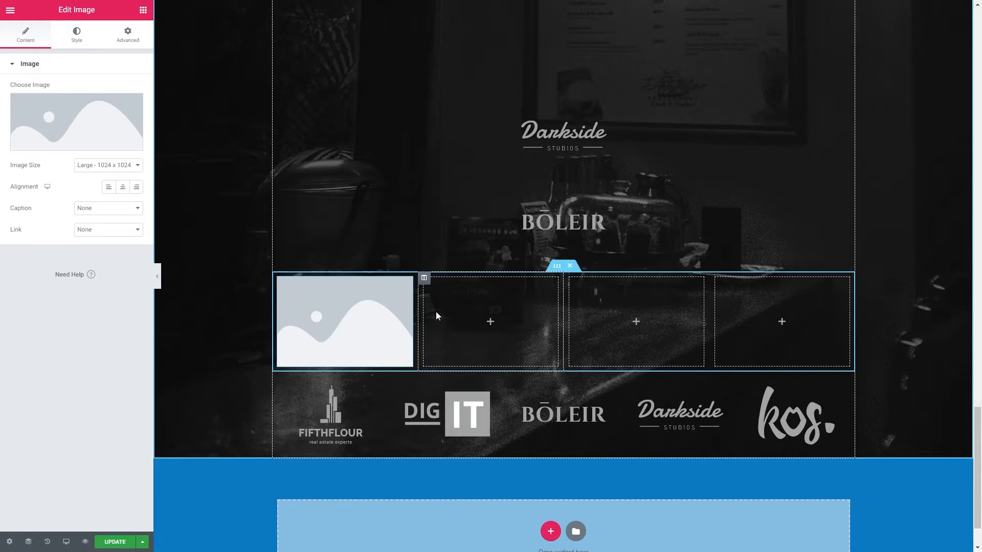
Delete the fourth column of the new inner section and add an empty column after the remaining third one.
right_click(715, 282)
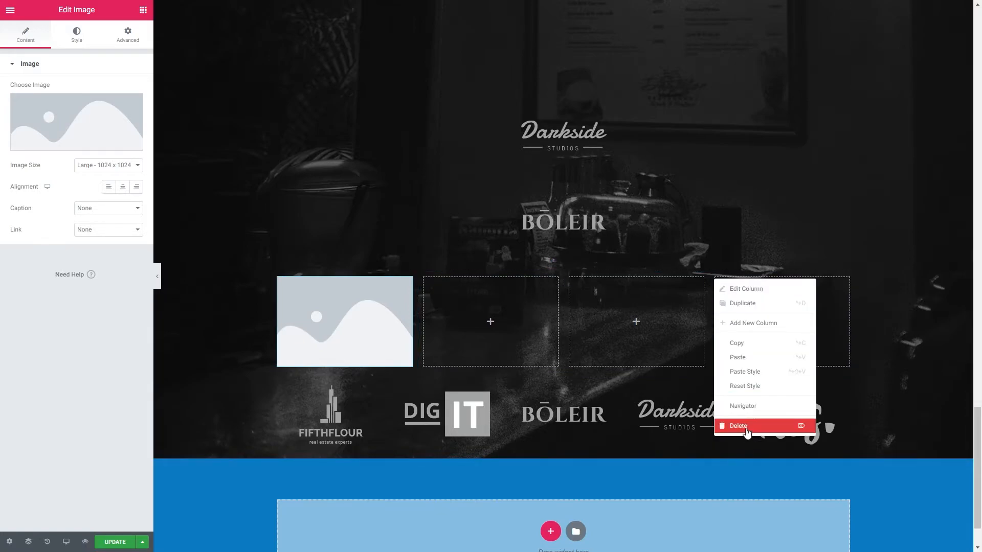
click(745, 427)
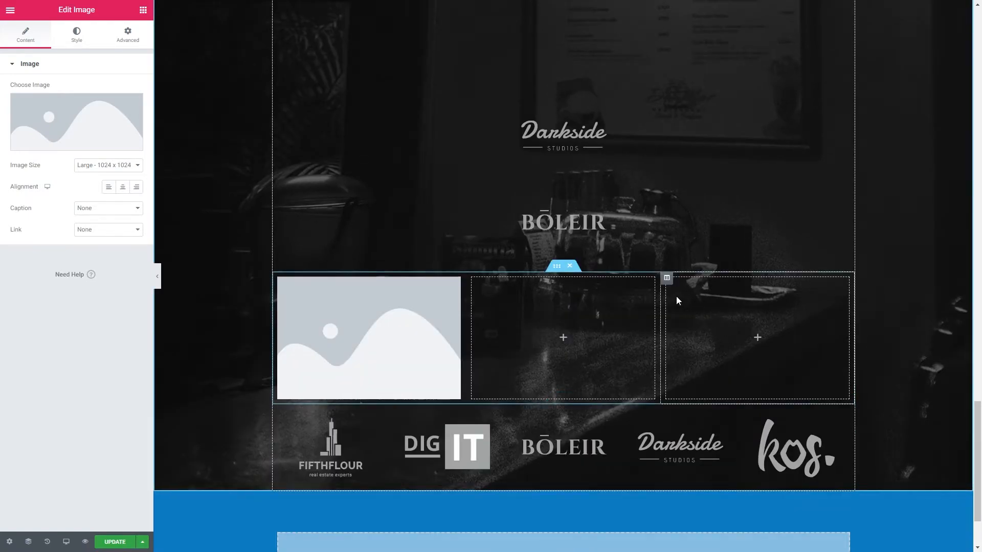
right_click(668, 279)
click(694, 321)
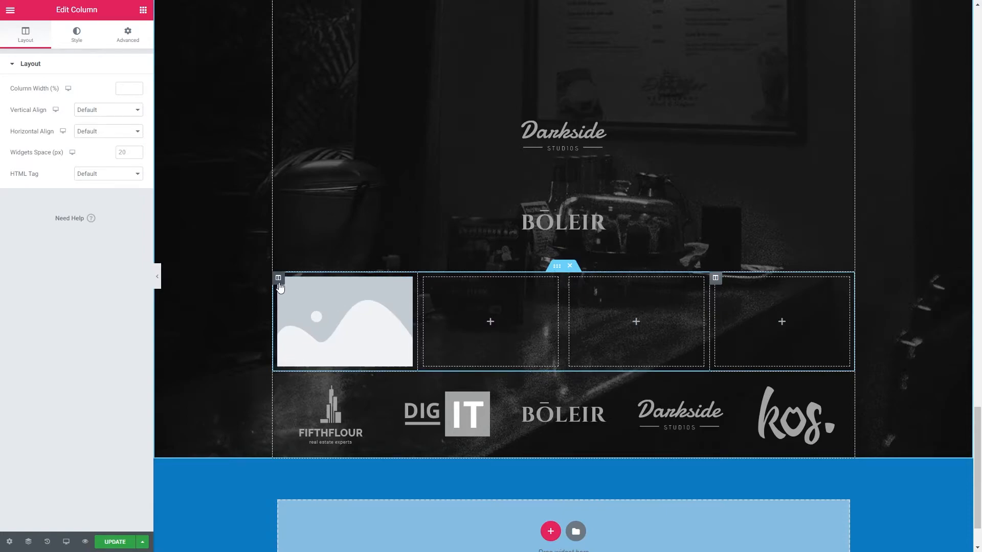
Duplicate the image column in the new inner section, then delete that whole inner section above the logo row.
right_click(278, 282)
click(313, 305)
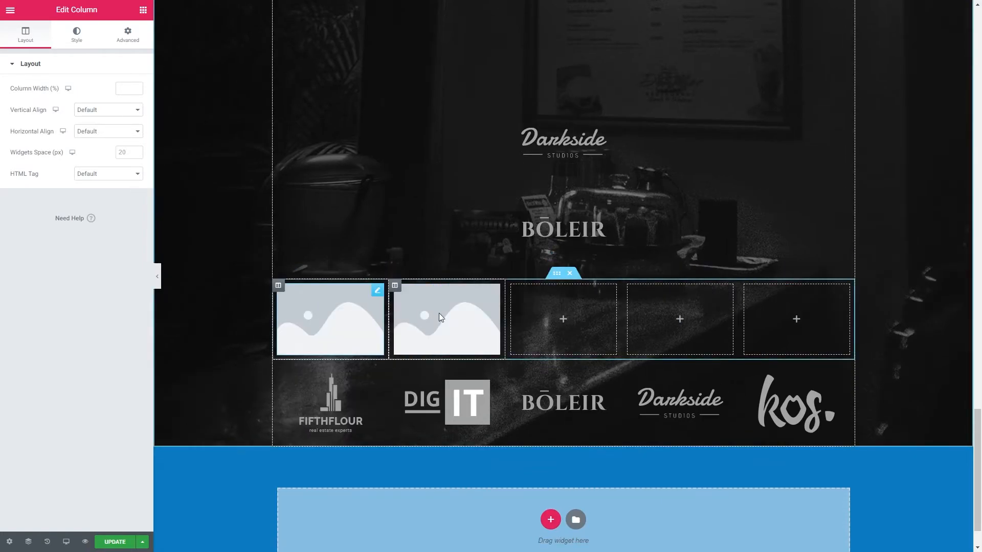
click(571, 275)
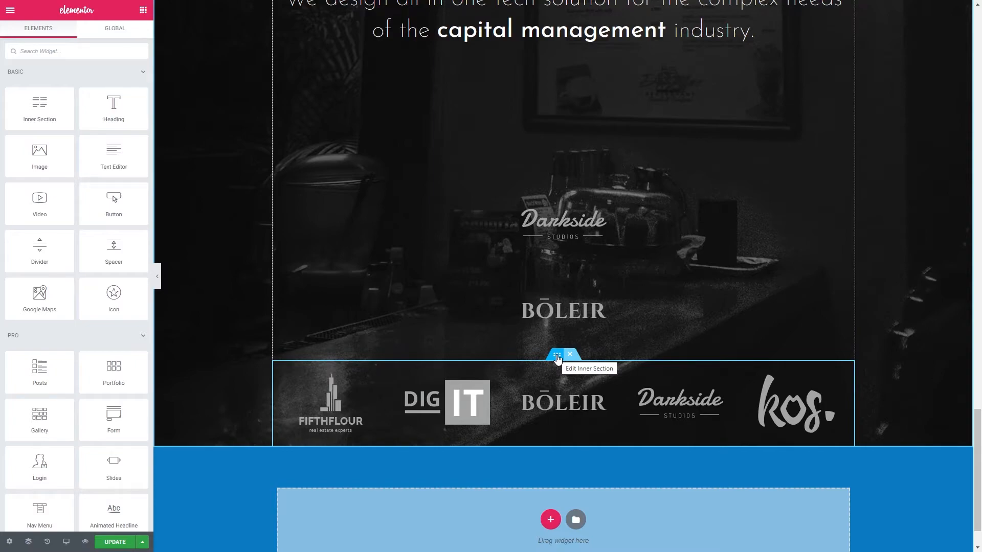
Try a custom boxed content width and Full Width on the logo row's inner section, and return it to Boxed.
click(557, 356)
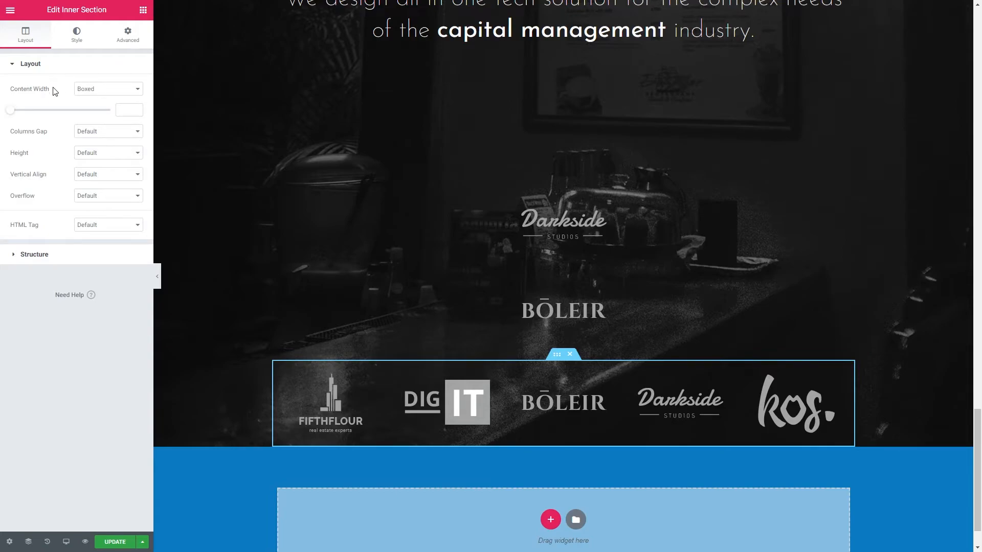
drag(10, 111, 40, 124)
double_click(130, 112)
key(BackSpace)
click(118, 89)
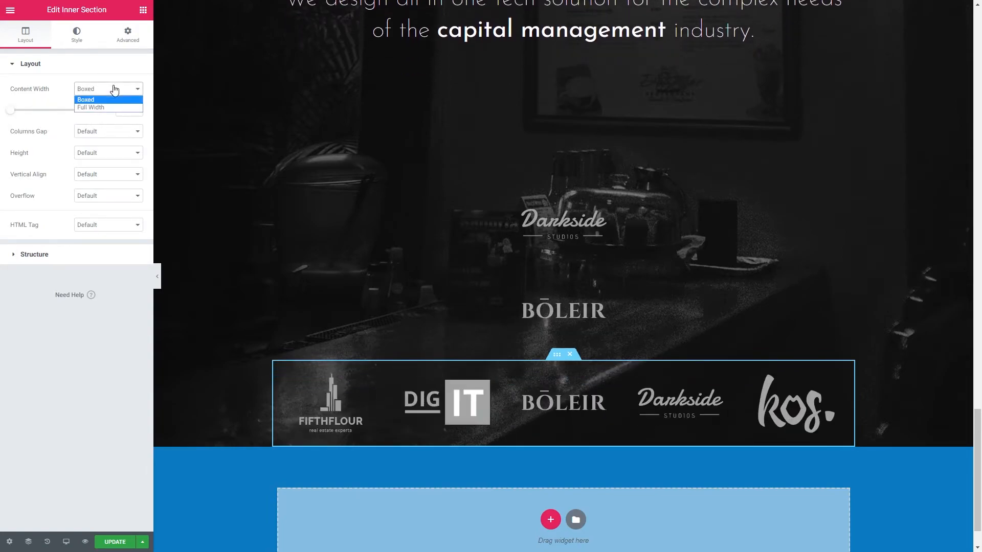
click(94, 108)
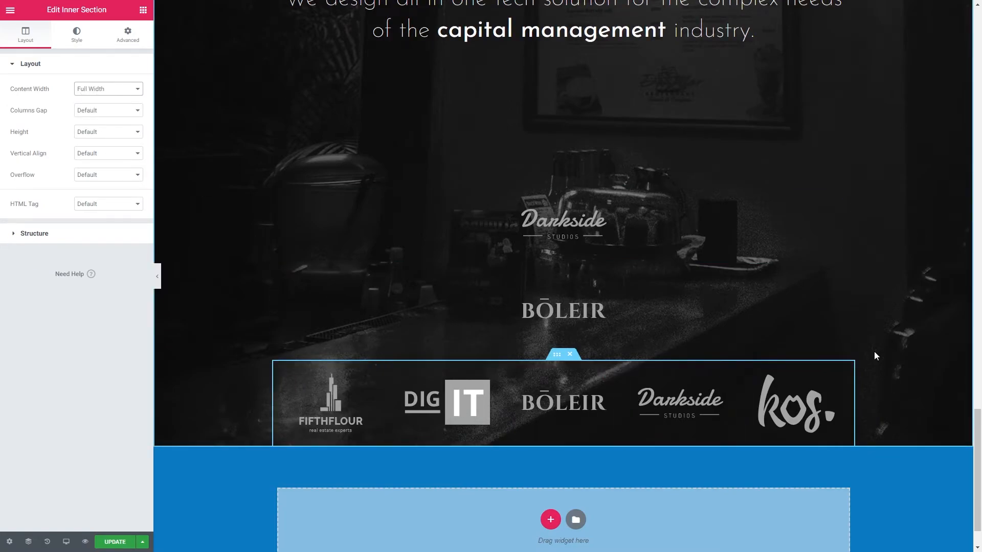
click(102, 89)
click(90, 98)
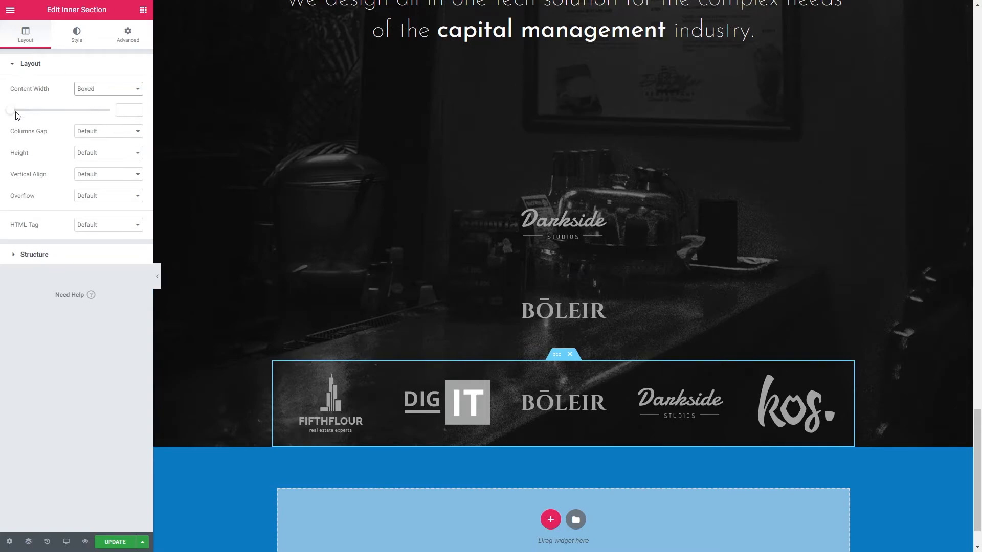
Set the logo row inner section's height to Min Height with a minimum height of 308.
click(97, 154)
click(90, 174)
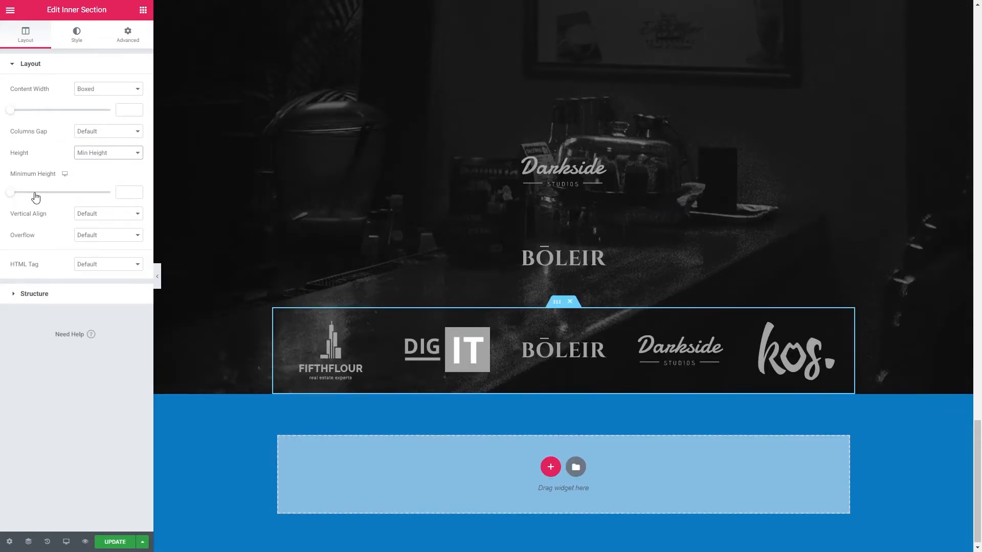
drag(11, 193, 53, 202)
scroll(323, 223, up, 6)
scroll(559, 252, down, 2)
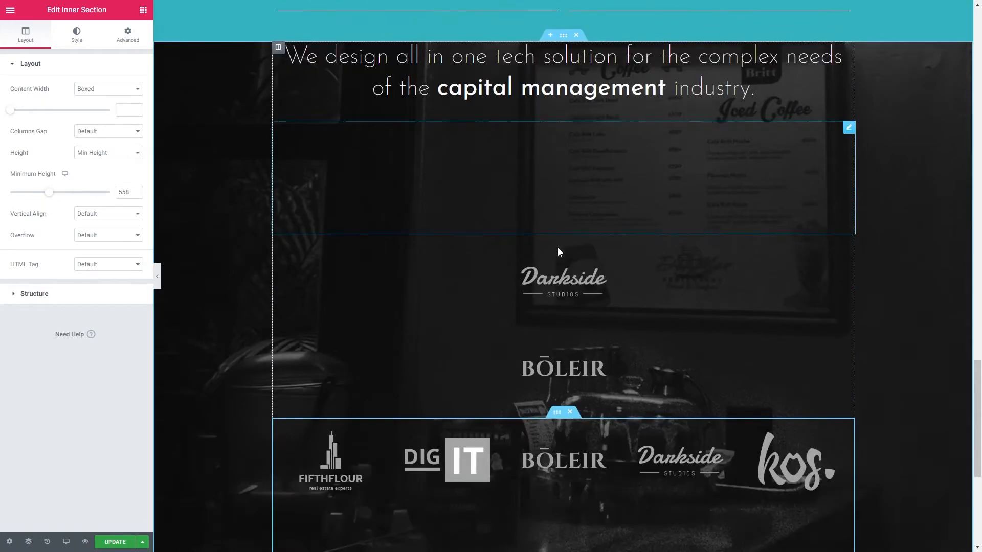
scroll(552, 240, down, 4)
scroll(198, 228, down, 1)
drag(46, 197, 31, 198)
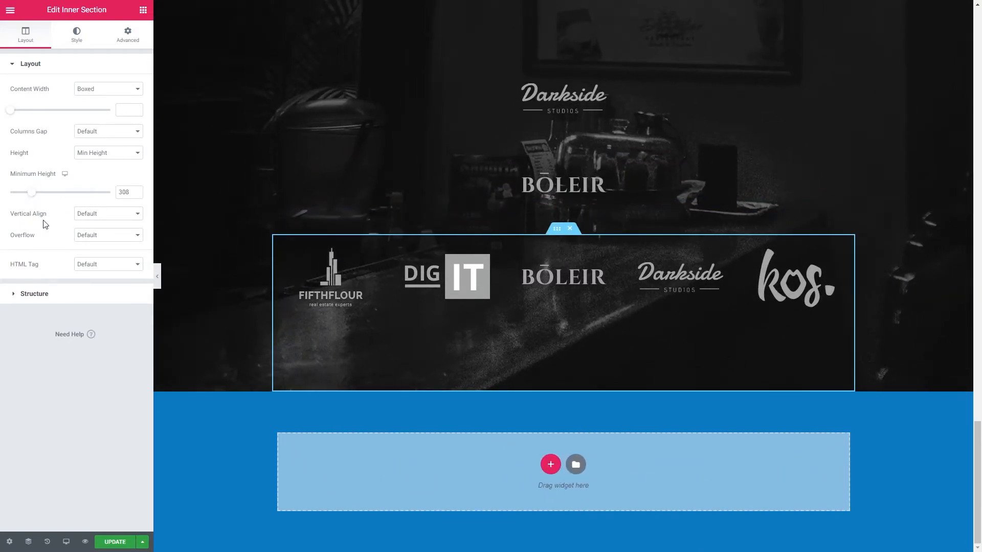
Try Top and Bottom vertical alignment for the logo row, and settle on Middle.
click(88, 214)
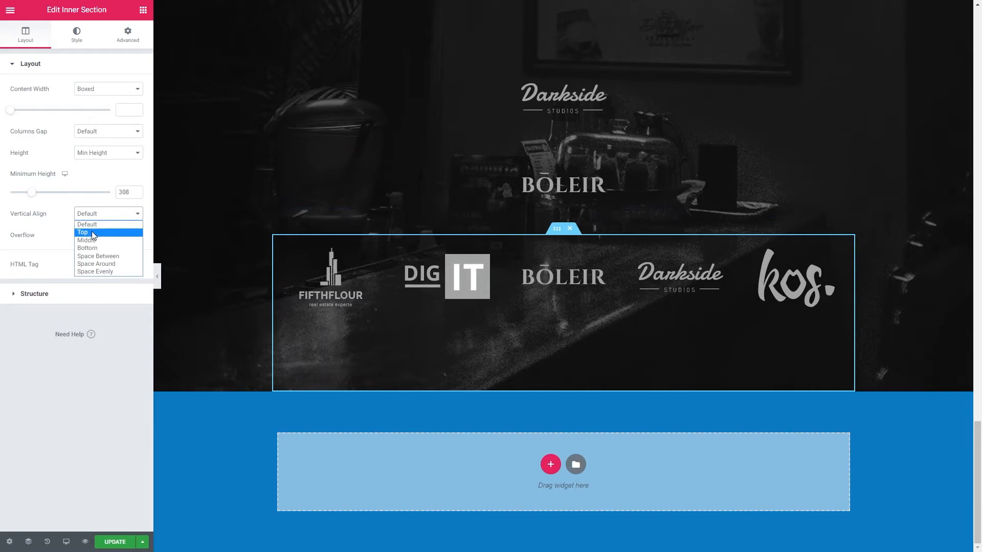
click(93, 235)
click(91, 215)
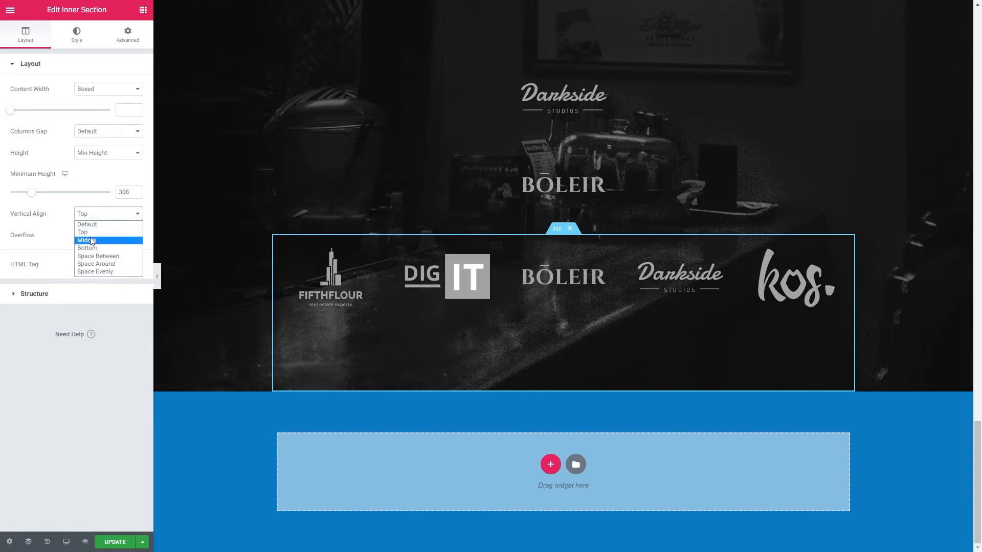
click(92, 240)
click(95, 223)
click(93, 249)
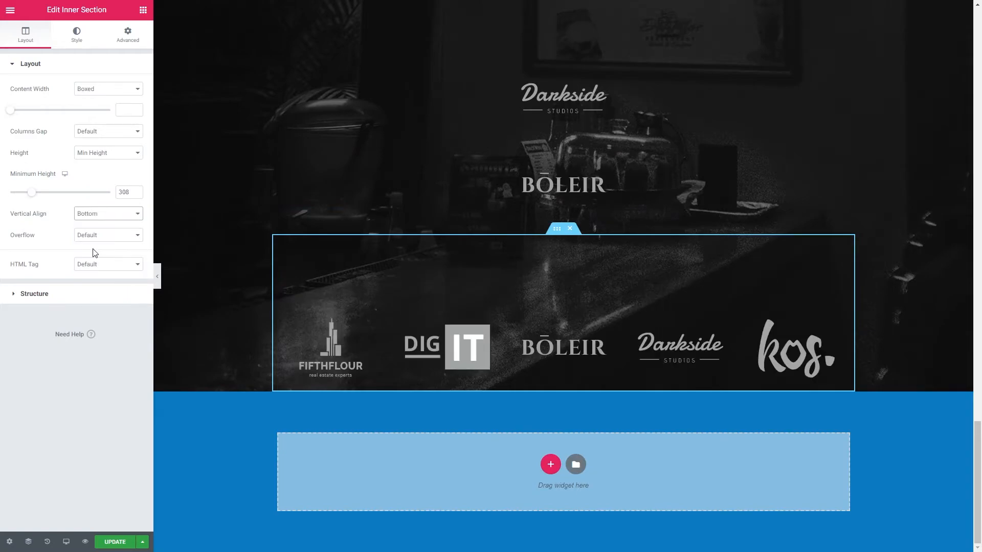
click(100, 224)
click(100, 241)
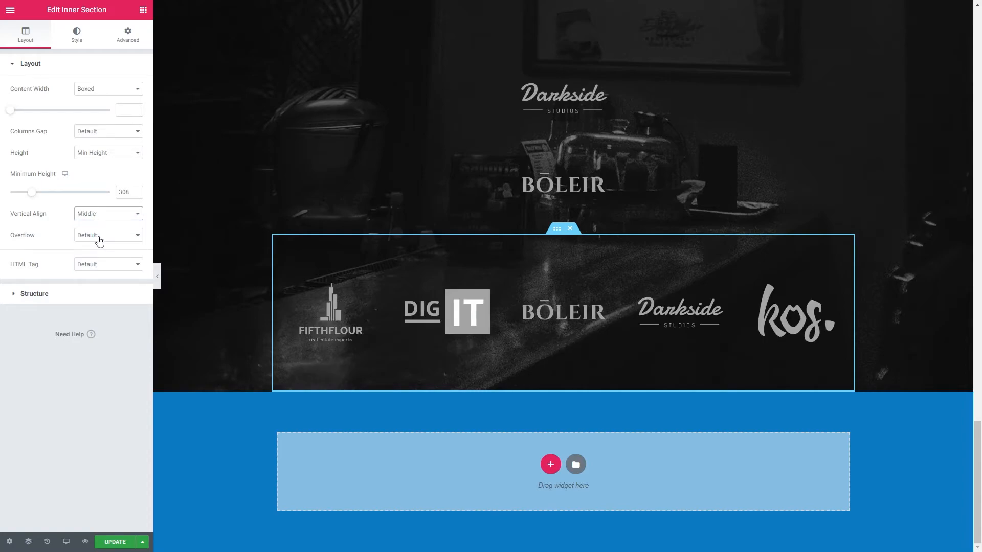
Examine the inner section's overflow and HTML tag options and its column structure.
click(99, 241)
click(51, 235)
click(91, 266)
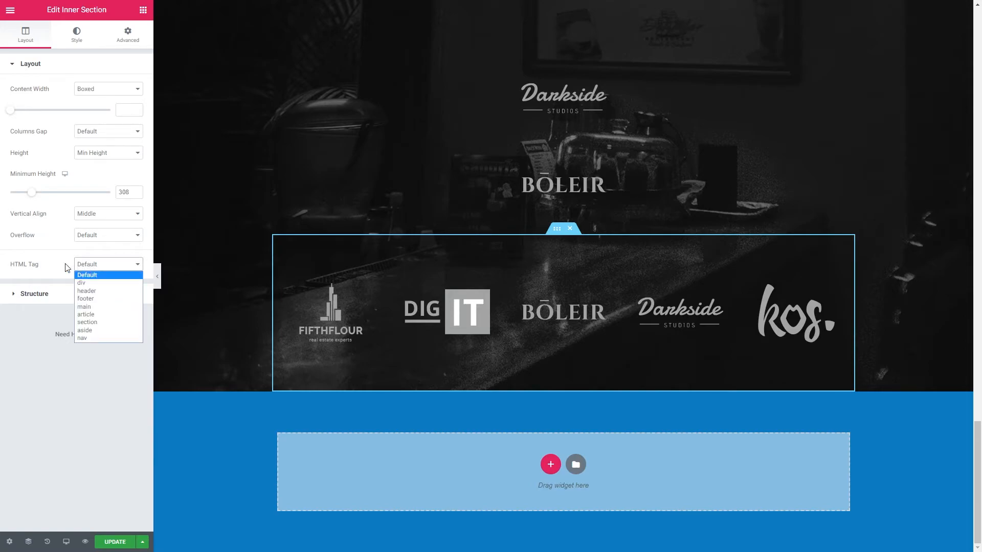
click(66, 268)
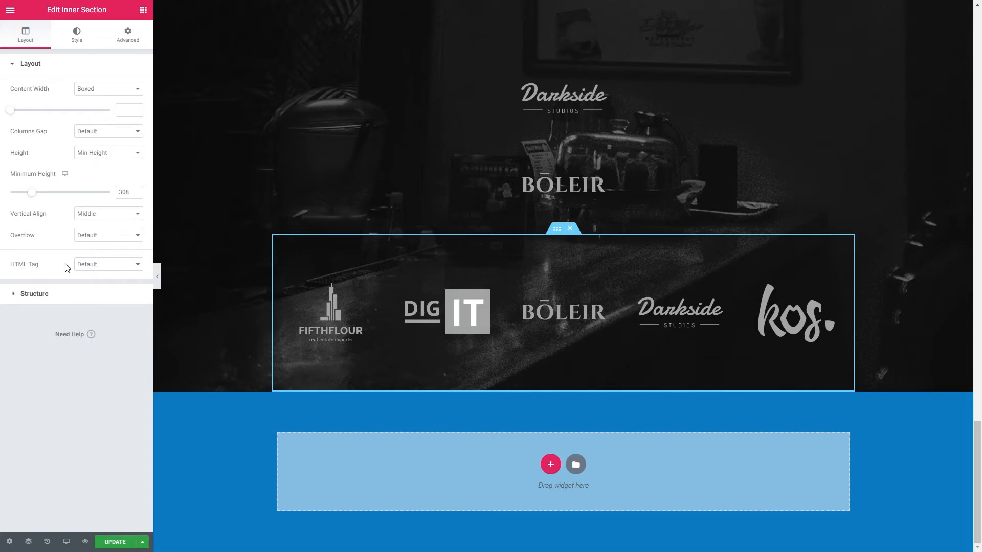
click(53, 295)
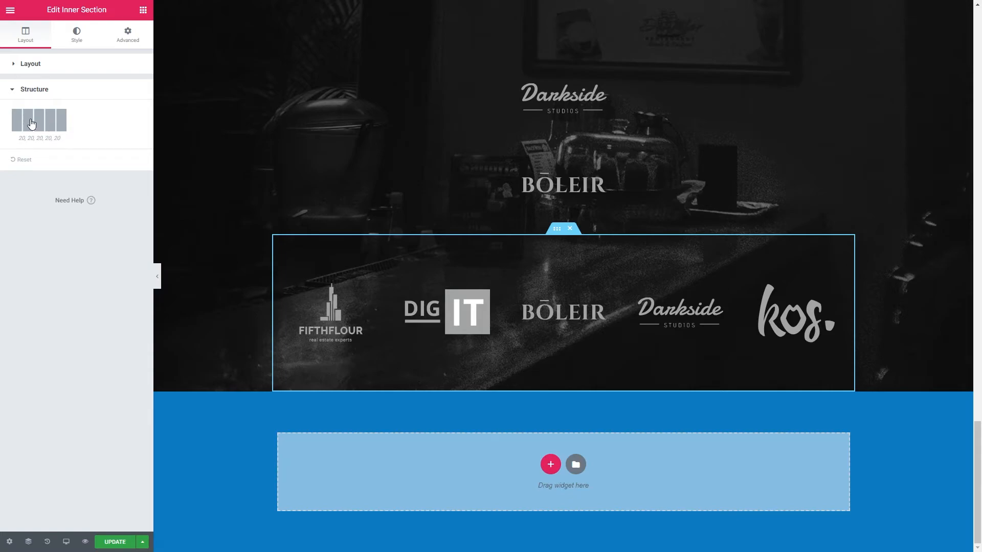
click(27, 93)
click(30, 63)
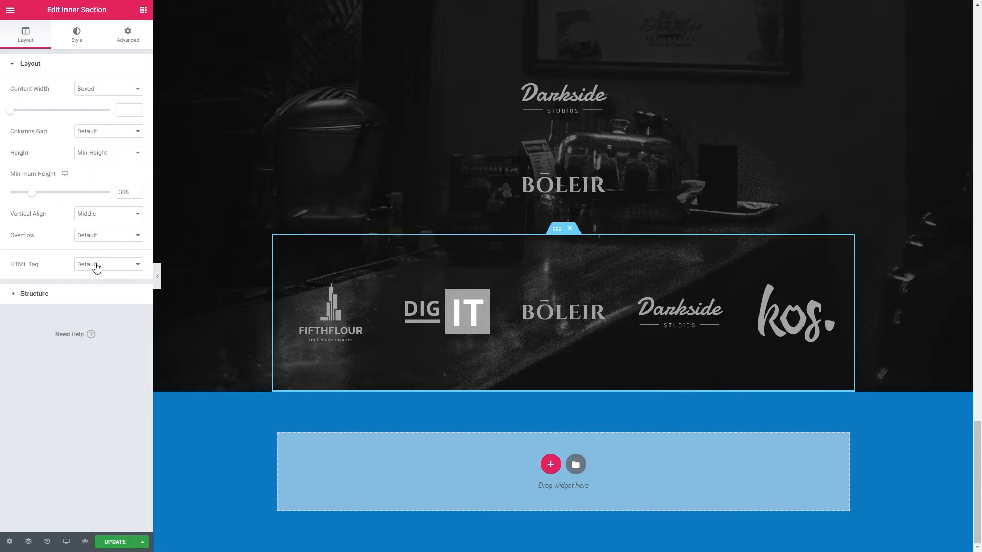
Set the width of the Fifthflour logo column to 30%.
click(279, 246)
click(126, 90)
text(30)
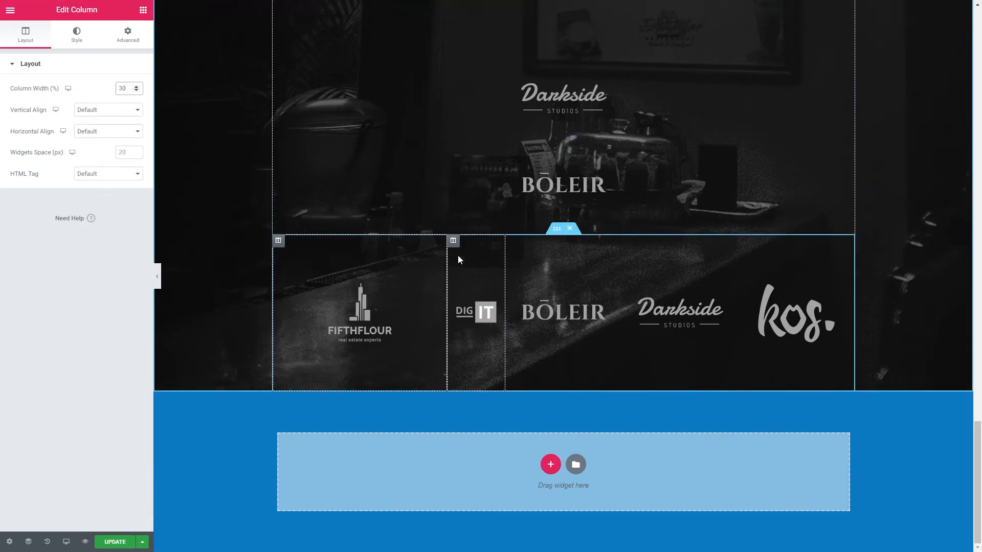
Set the DIG IT column's width to 3%, then widen it and the Bōleir column by moving their borders.
click(453, 246)
text(3)
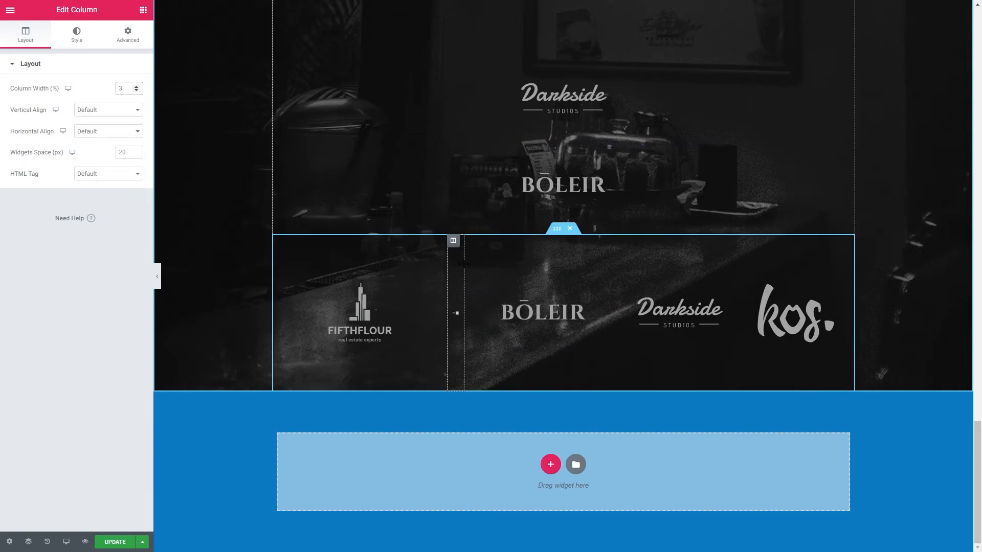
drag(464, 263, 527, 271)
drag(621, 280, 648, 280)
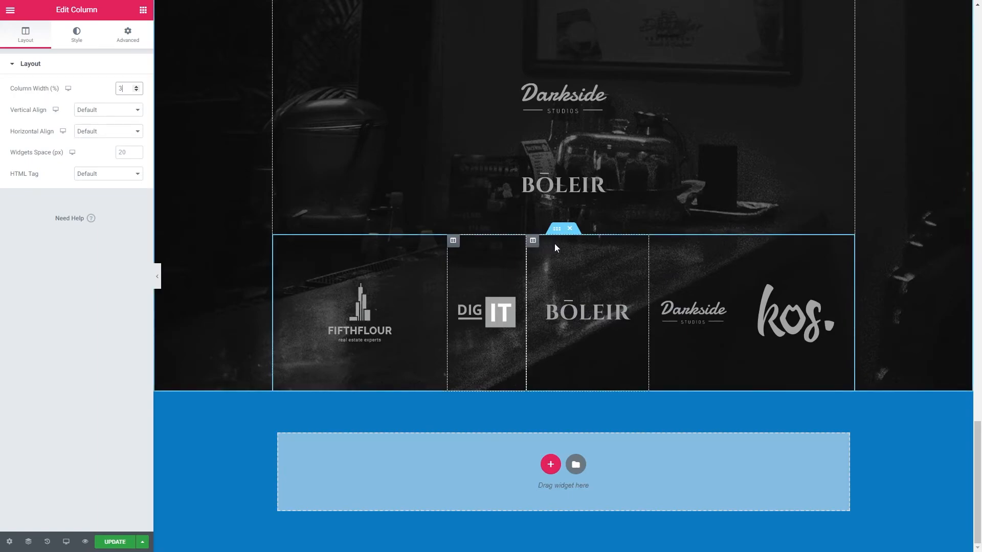
Undo the last column resize and reset the logo row's structure to five equal columns.
key(ctrl+z)
click(557, 228)
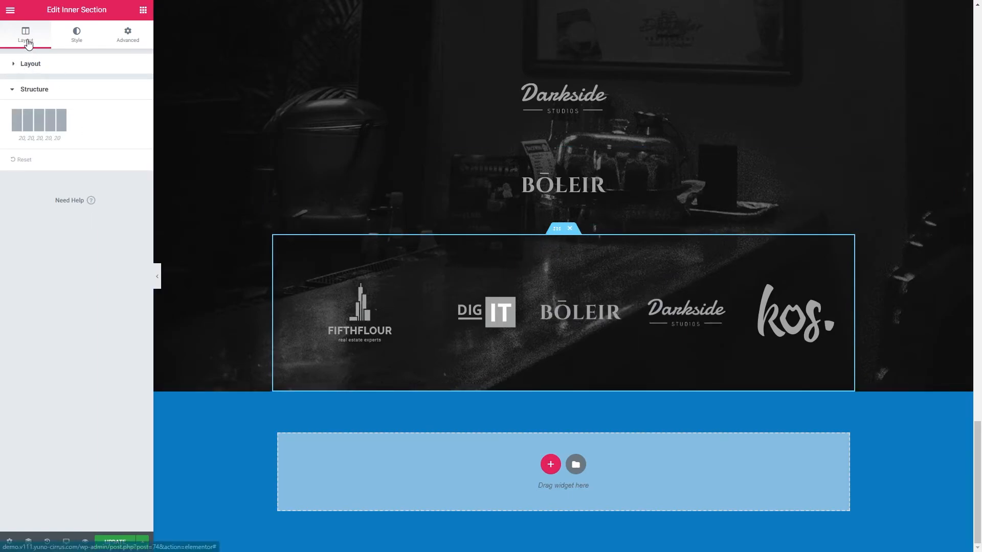
click(23, 161)
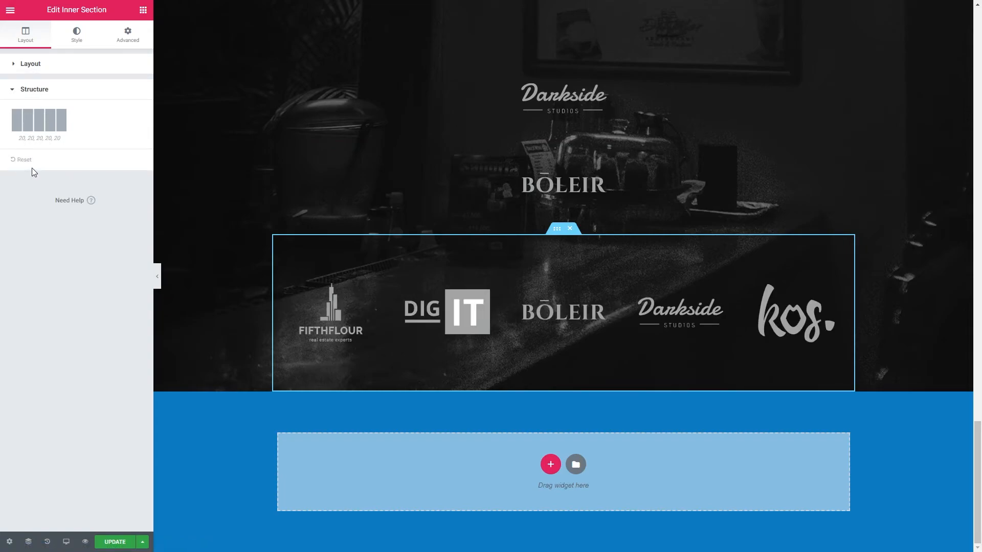
Give the logo row's inner section a Classic background in the preset teal colour and check the hover background settings.
click(77, 35)
click(94, 111)
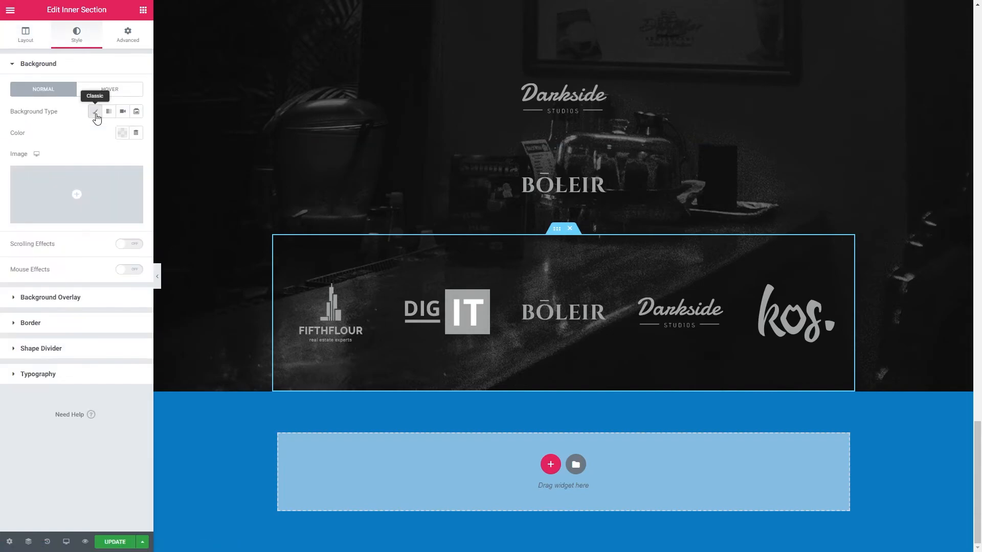
click(122, 134)
click(100, 170)
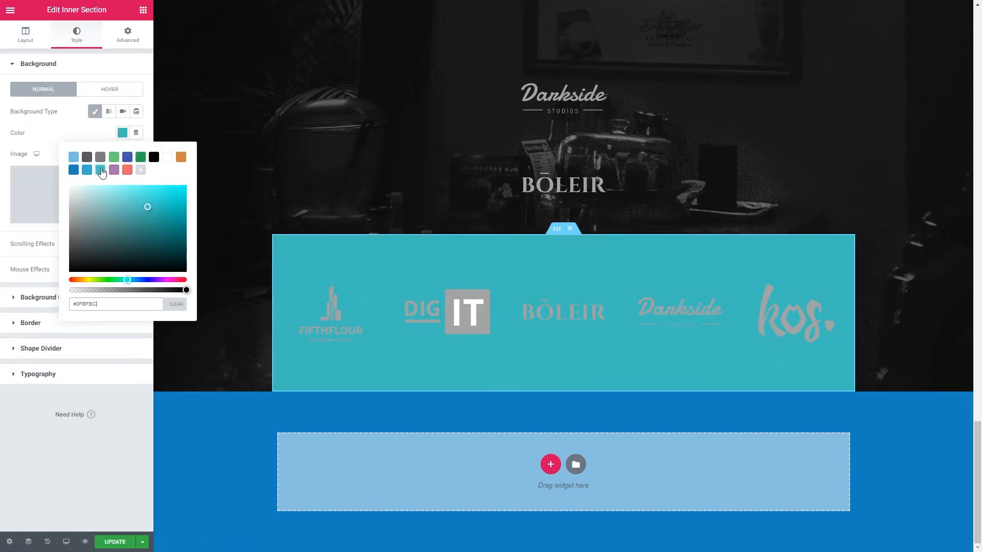
click(61, 136)
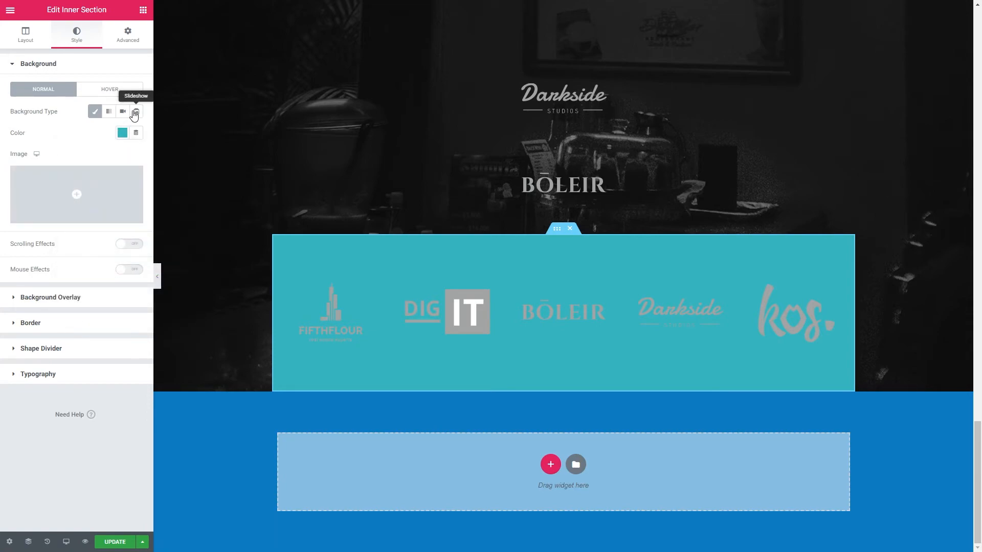
click(109, 91)
click(69, 89)
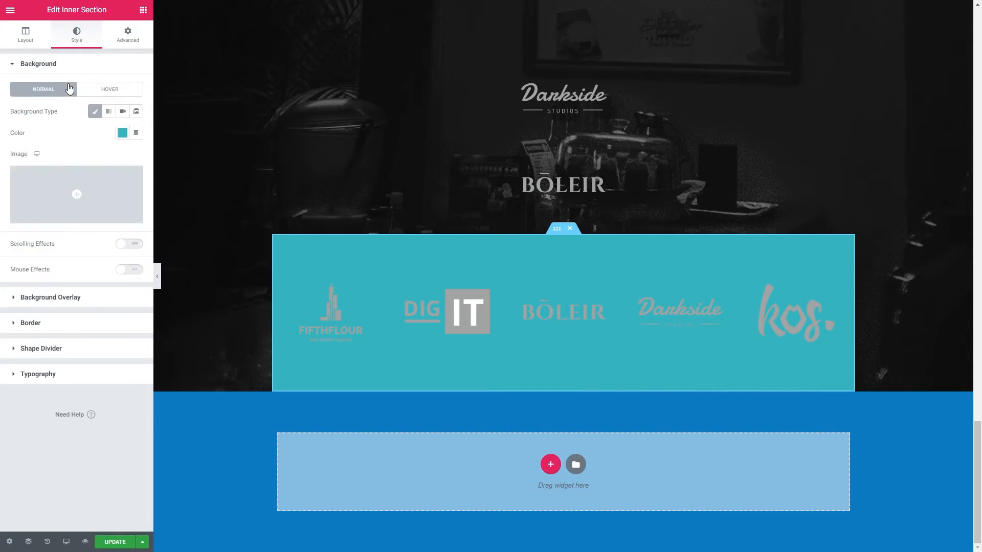
Add a Classic black background overlay with 0.37 opacity to the logo row's inner section.
click(54, 294)
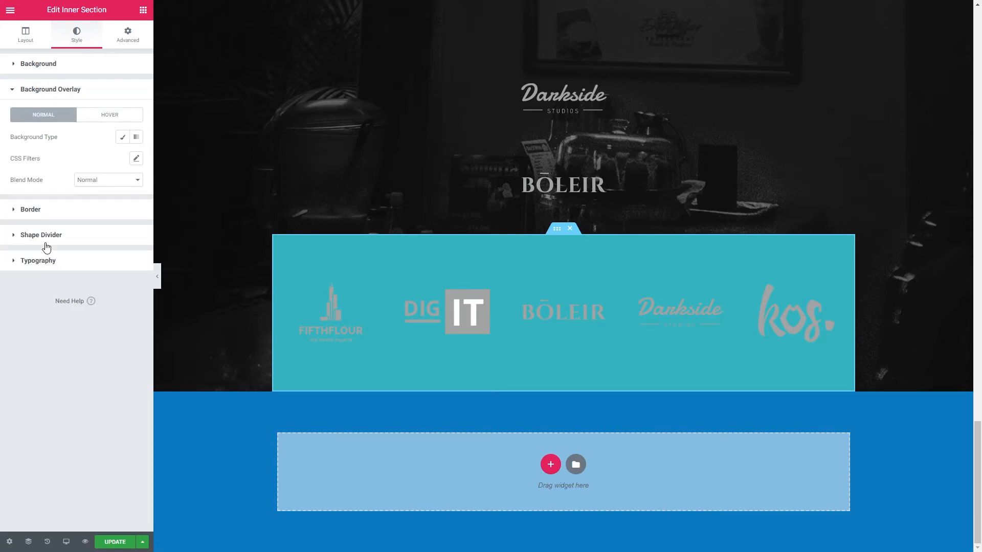
click(122, 136)
click(122, 158)
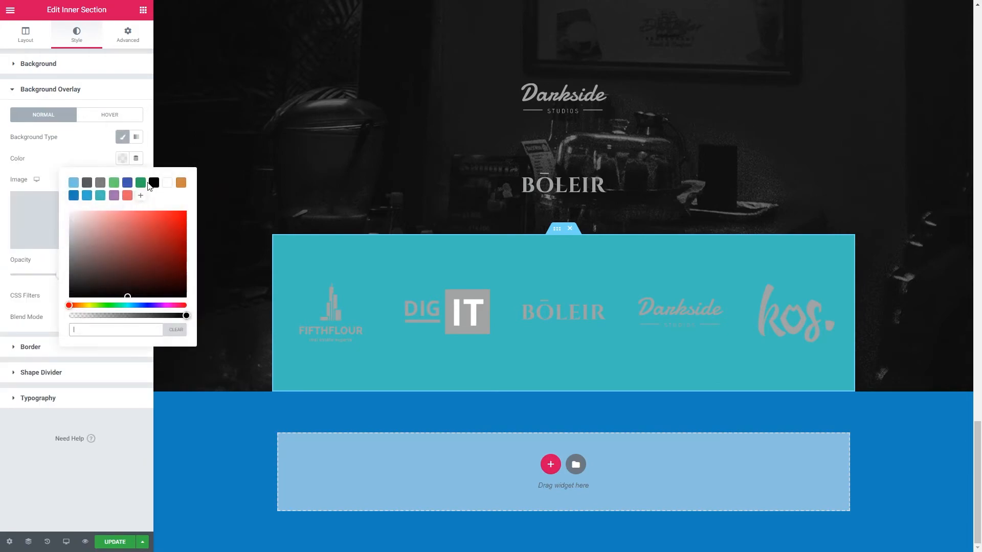
click(154, 182)
drag(60, 281, 47, 281)
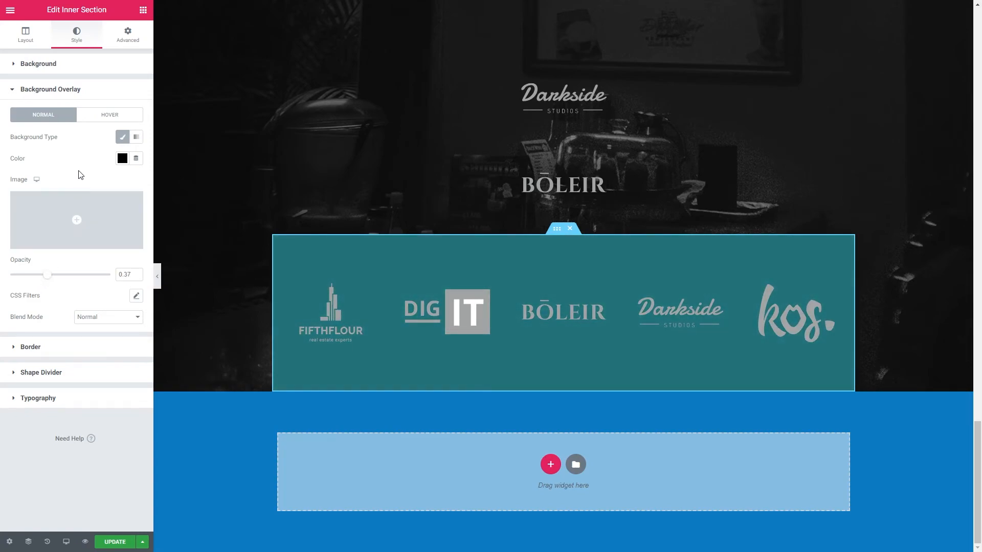
Add a solid white border with a width of 5 on all sides of the logo row's inner section.
click(43, 346)
click(107, 162)
click(89, 188)
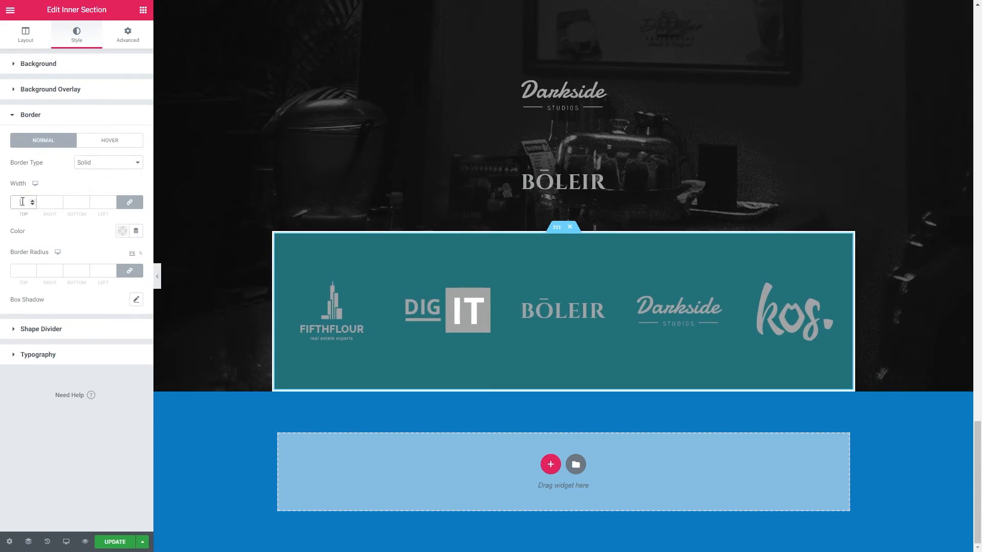
text(5)
click(122, 230)
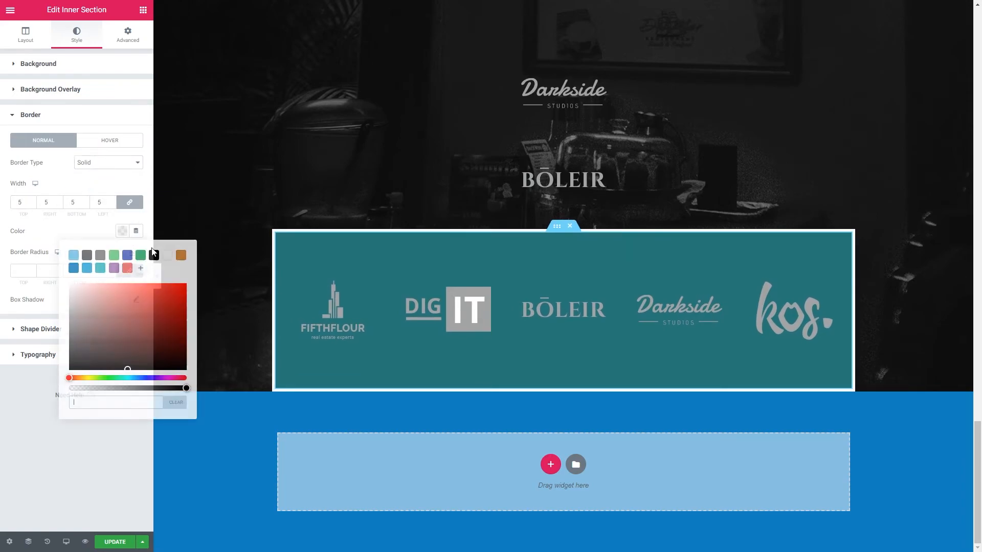
click(68, 230)
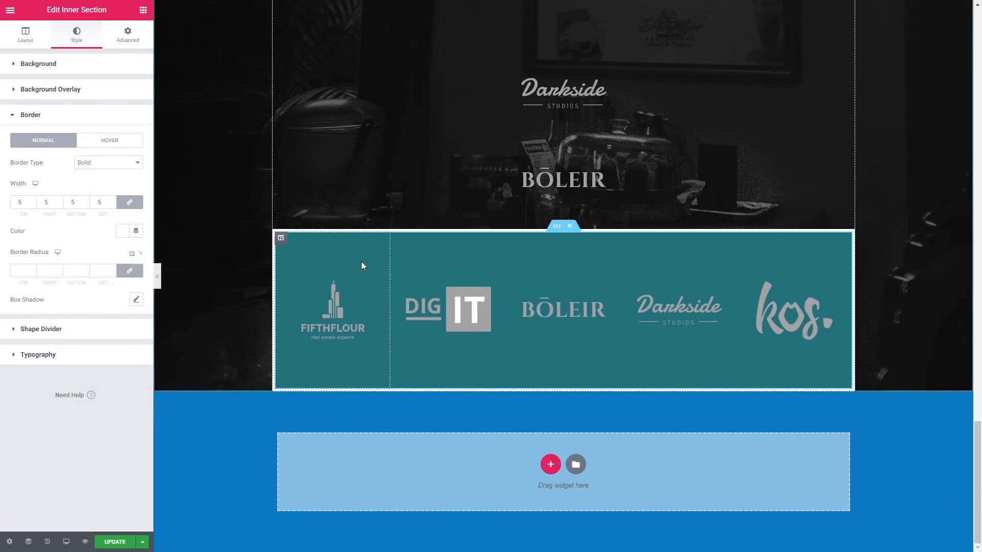
Check the box shadow options and add a bottom Pyramids shape divider, width 108 and height 36, to the logo row's inner section.
click(136, 300)
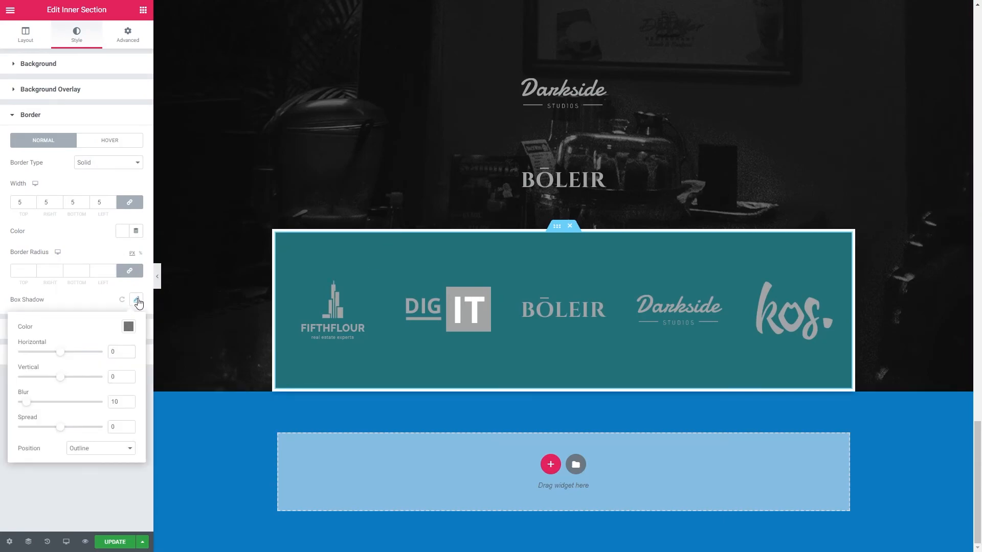
click(136, 300)
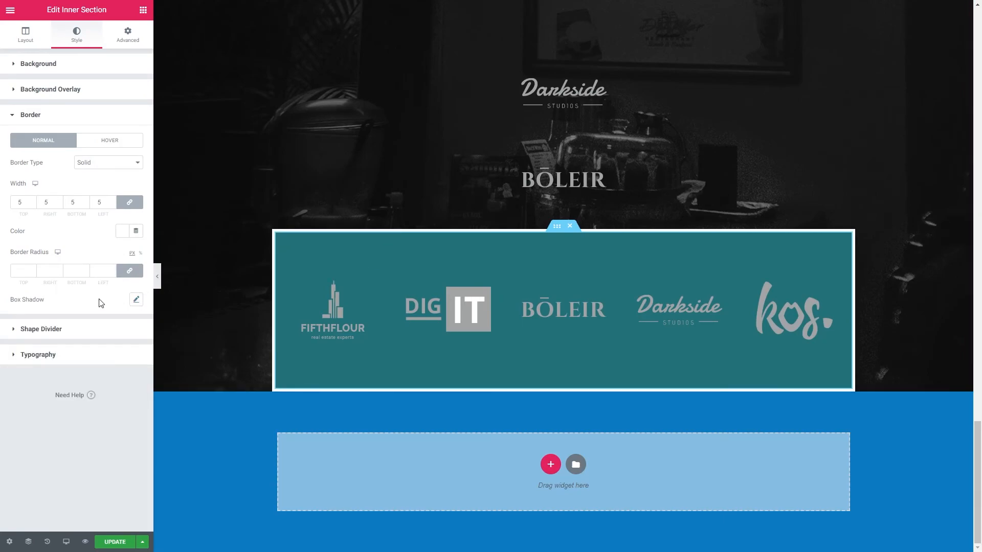
click(66, 333)
click(113, 167)
click(106, 189)
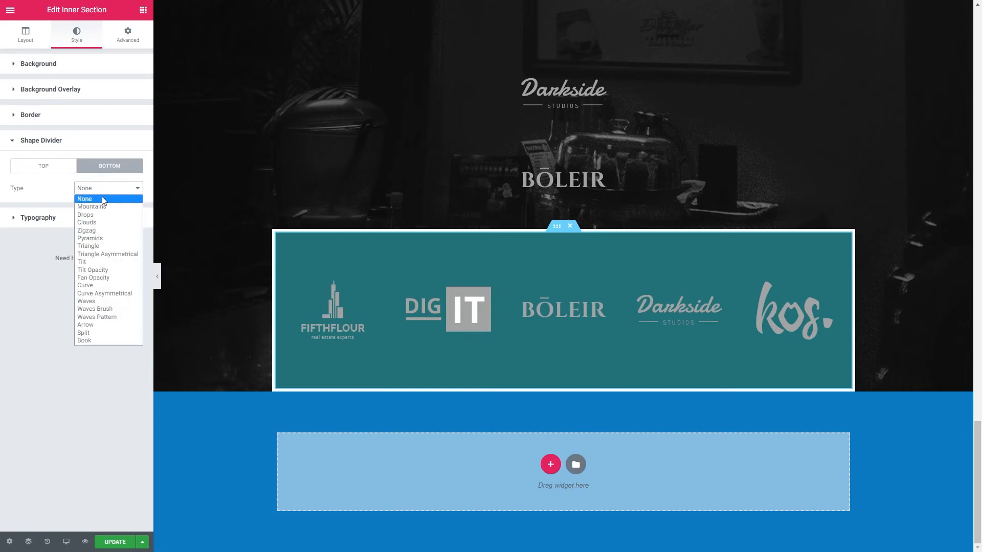
click(91, 240)
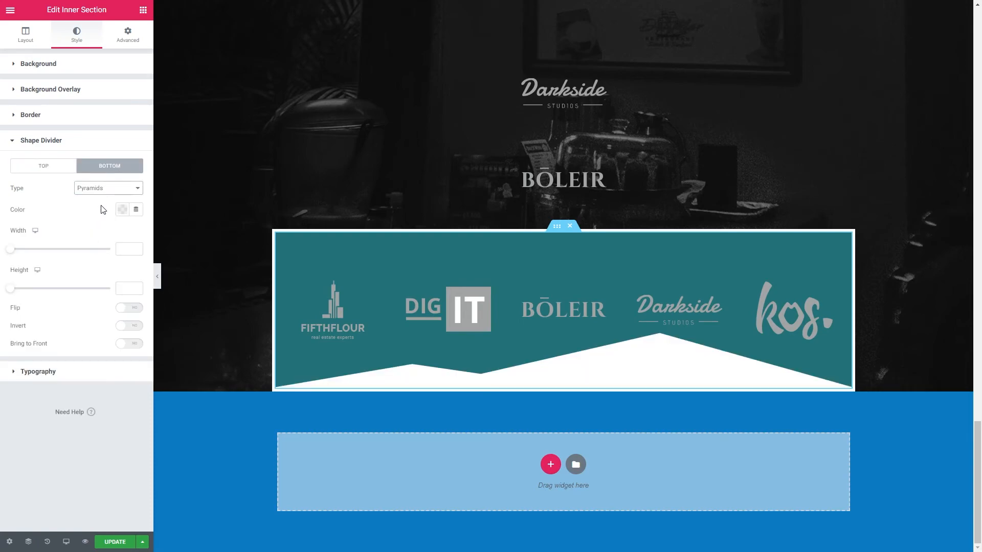
mouse_move(11, 249)
mouse_down()
mouse_move(33, 249)
mouse_move(15, 249)
mouse_up()
drag(10, 289, 18, 300)
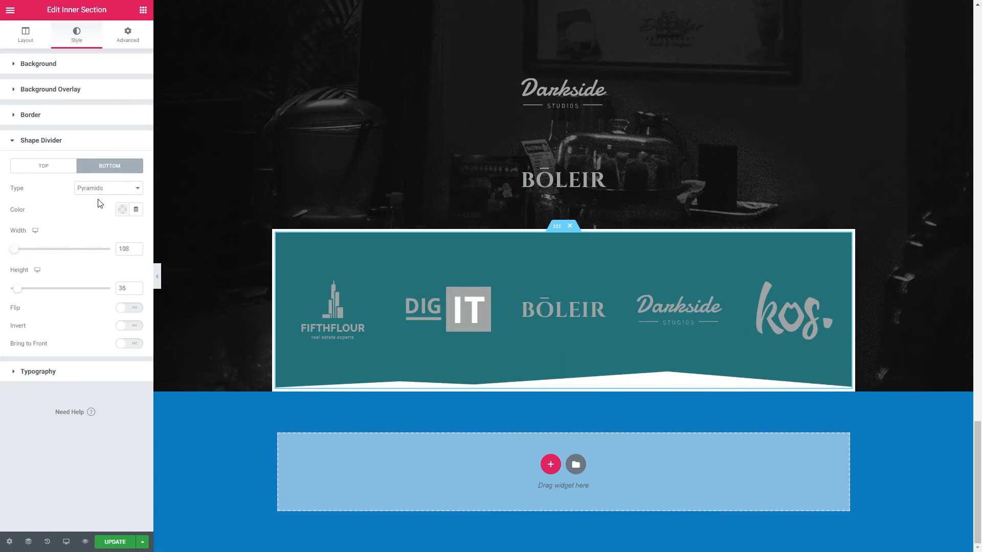
Review the typography color and alignment settings of the logo row's inner section.
click(84, 149)
click(81, 172)
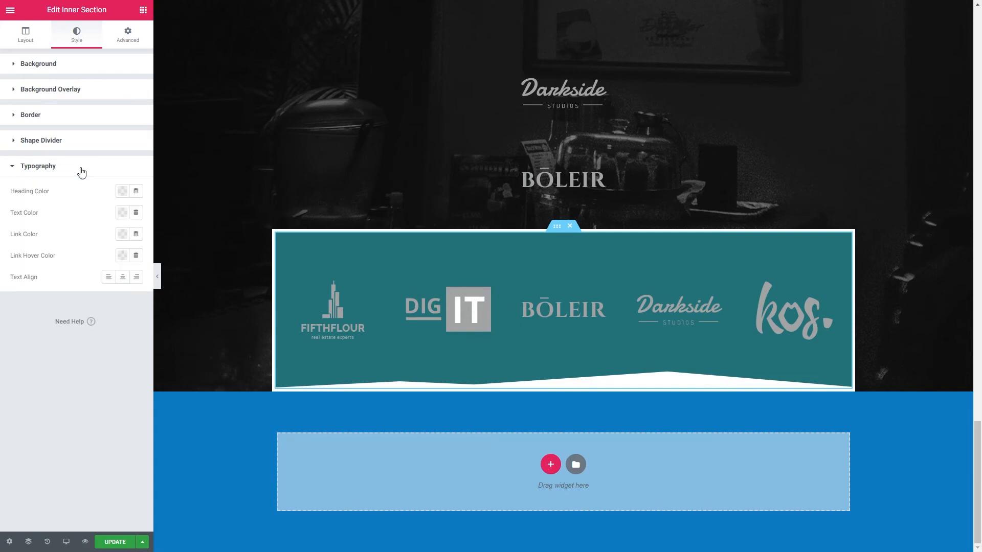
click(81, 171)
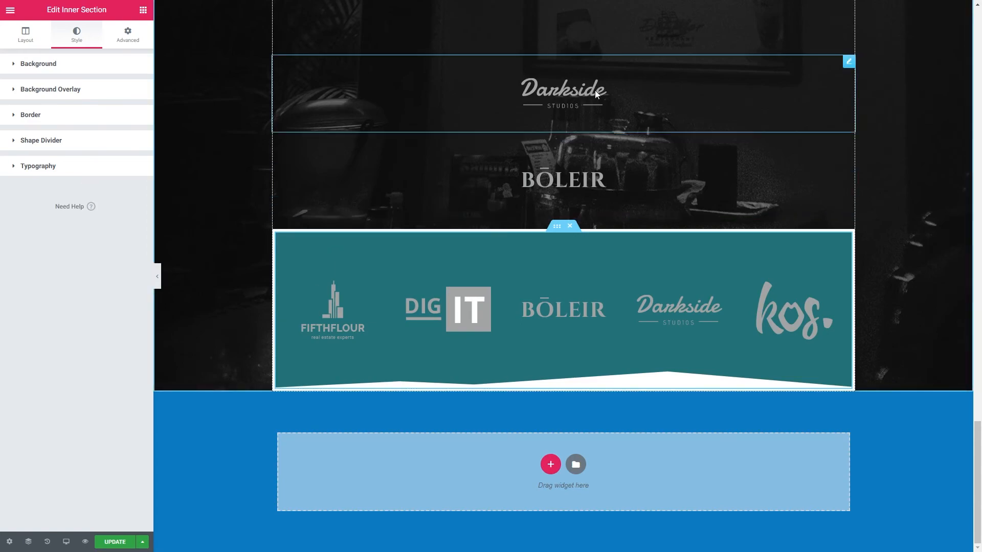
Examine the style settings of the capital management text above the logos for comparison.
scroll(597, 185, up, 5)
click(602, 145)
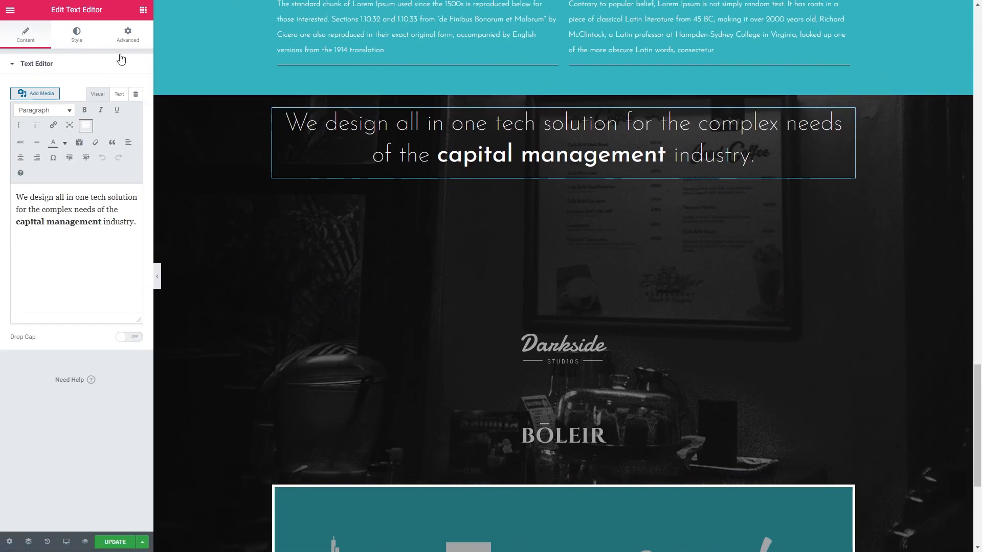
click(77, 33)
scroll(528, 205, down, 4)
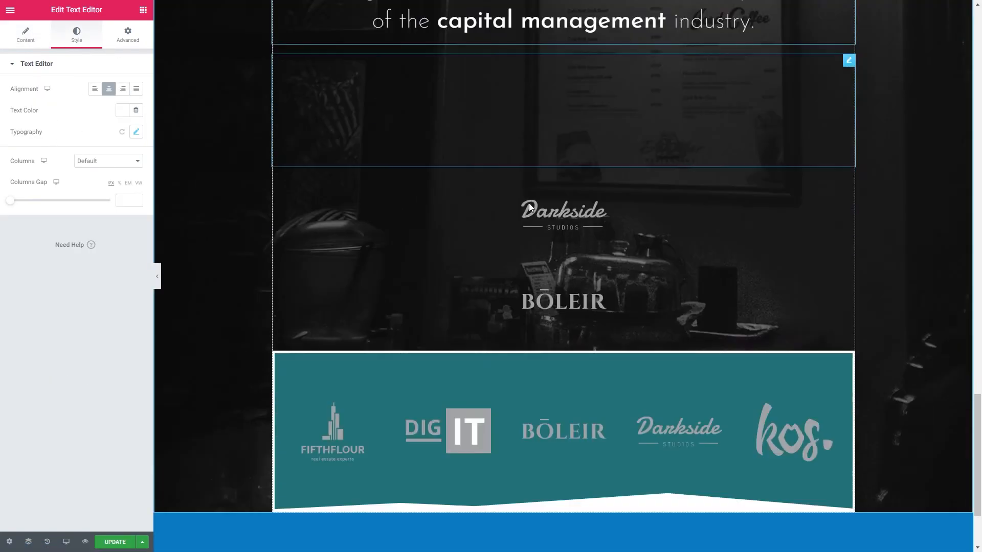
Set the logo row's inner section padding to 34 px on all sides and its top and bottom margins to 26 px.
click(557, 276)
click(128, 33)
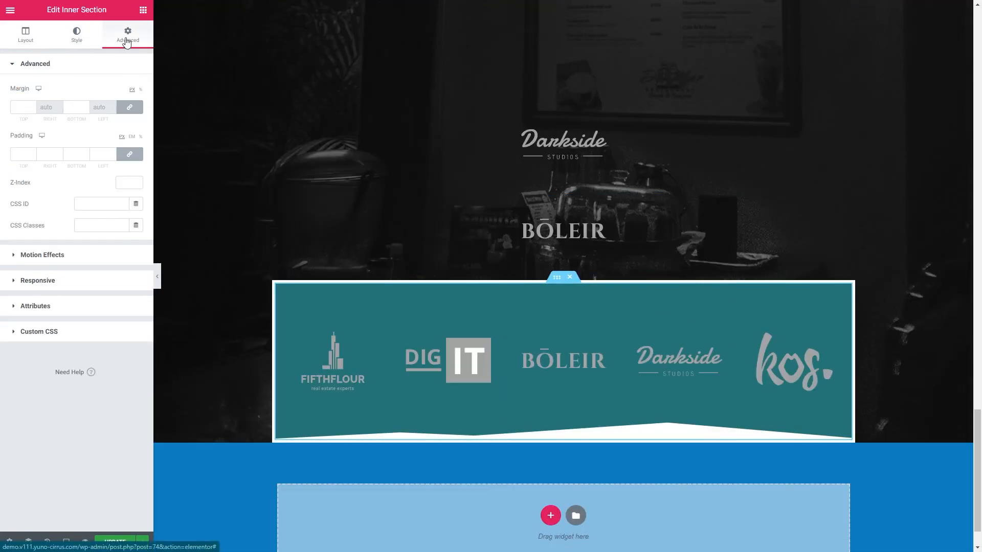
click(24, 155)
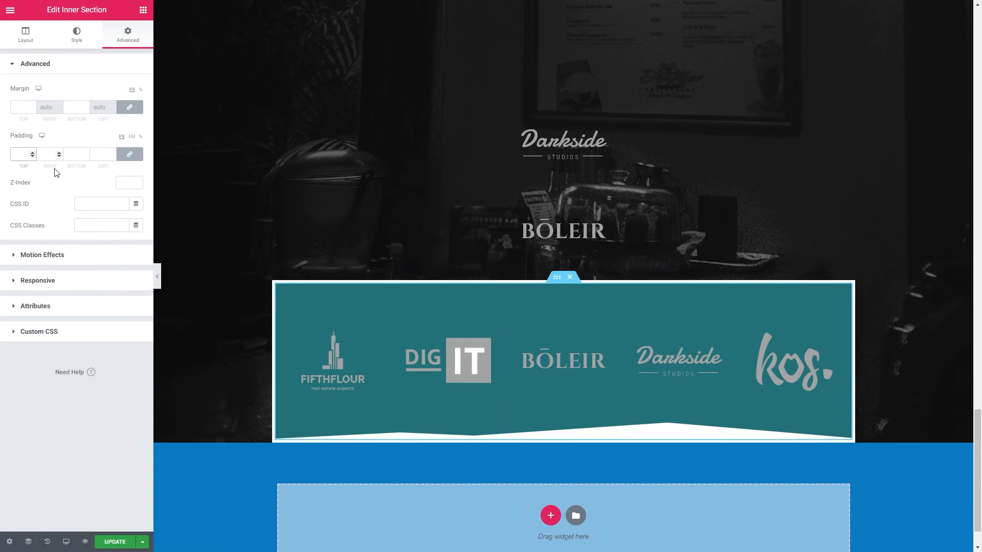
drag(112, 152, 112, 153)
drag(85, 106, 86, 110)
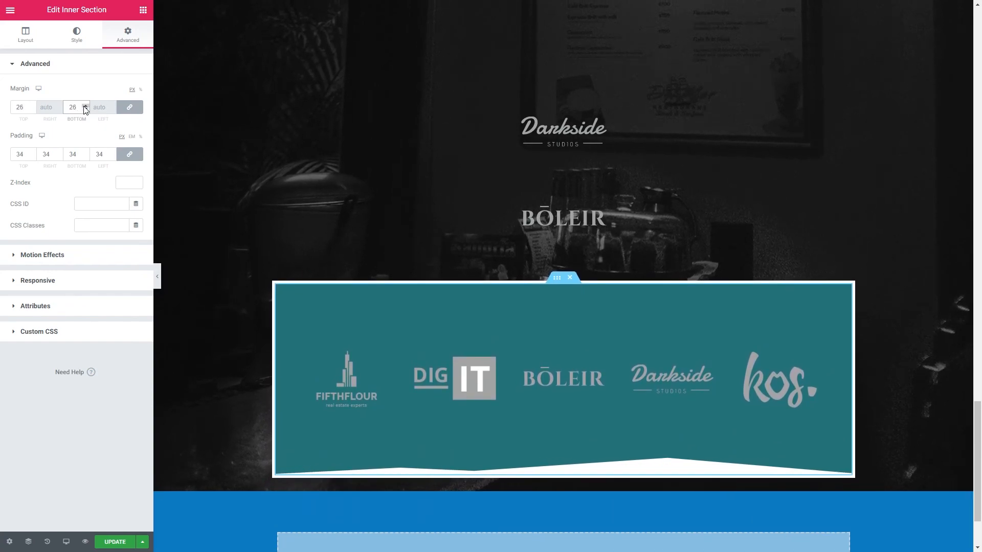